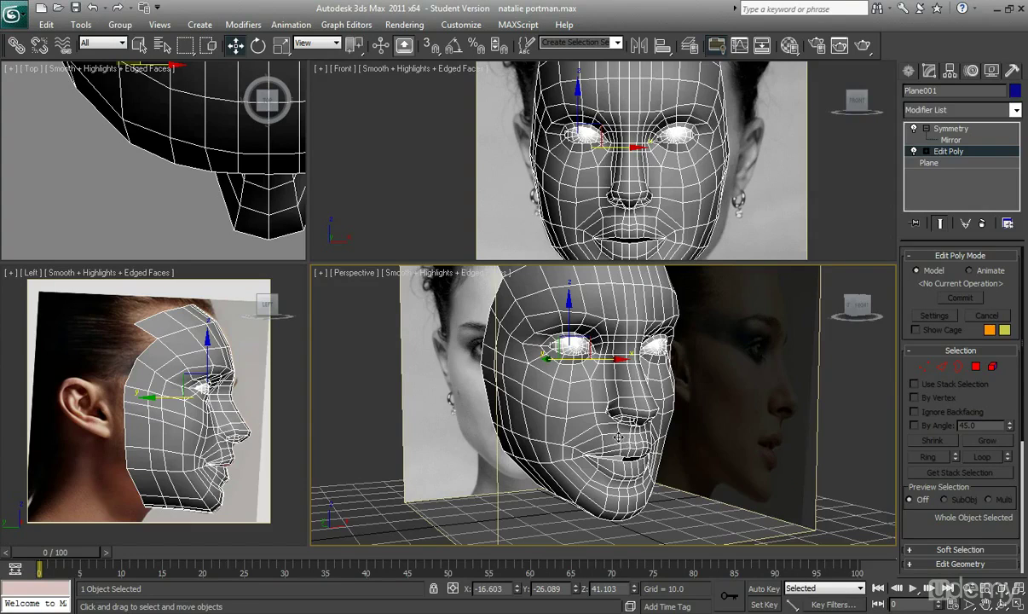
# Step: Widen the Left viewport and frame the face profile together with the ear in the side reference
pyautogui.keyDown('alt'); pyautogui.moveTo(556, 450); pyautogui.dragTo(464, 380, button='middle'); pyautogui.keyUp('alt')
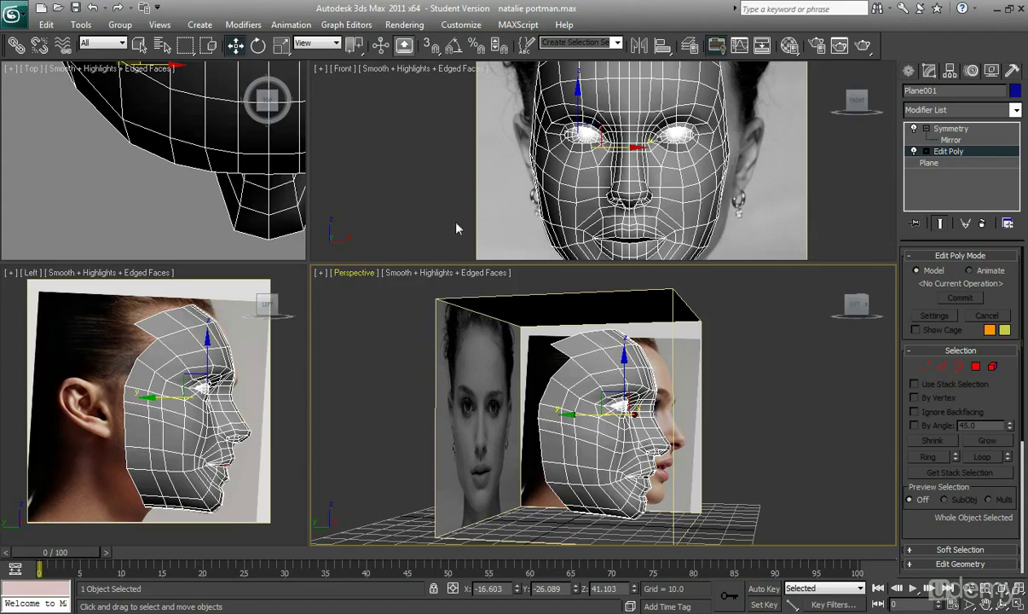
pyautogui.moveTo(306, 262); pyautogui.dragTo(373, 269)
pyautogui.scroll(5, 173, 429)
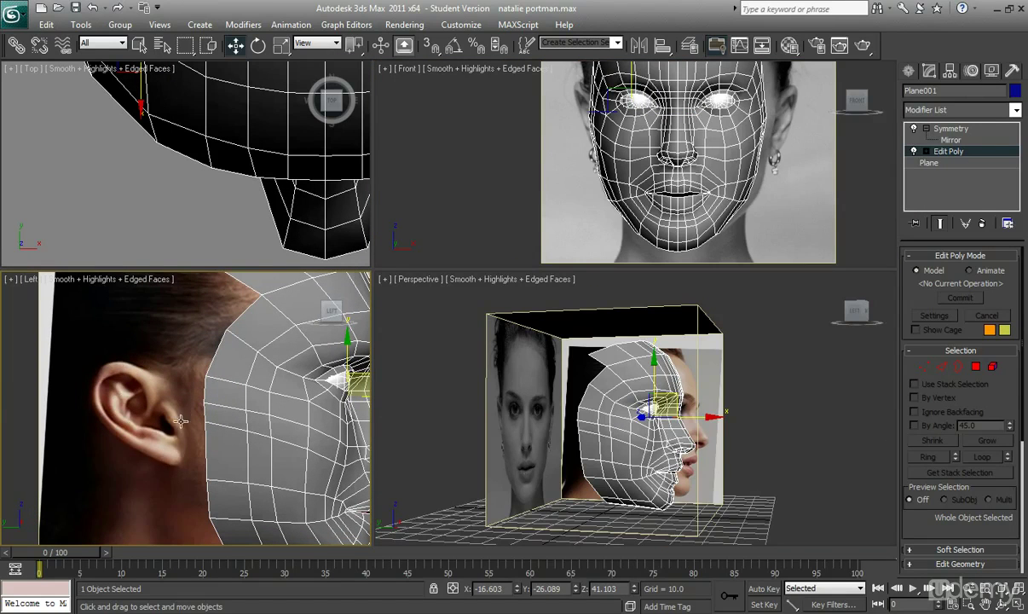
pyautogui.moveTo(182, 350); pyautogui.dragTo(188, 359, button='middle')
pyautogui.scroll(-2, 184, 358)
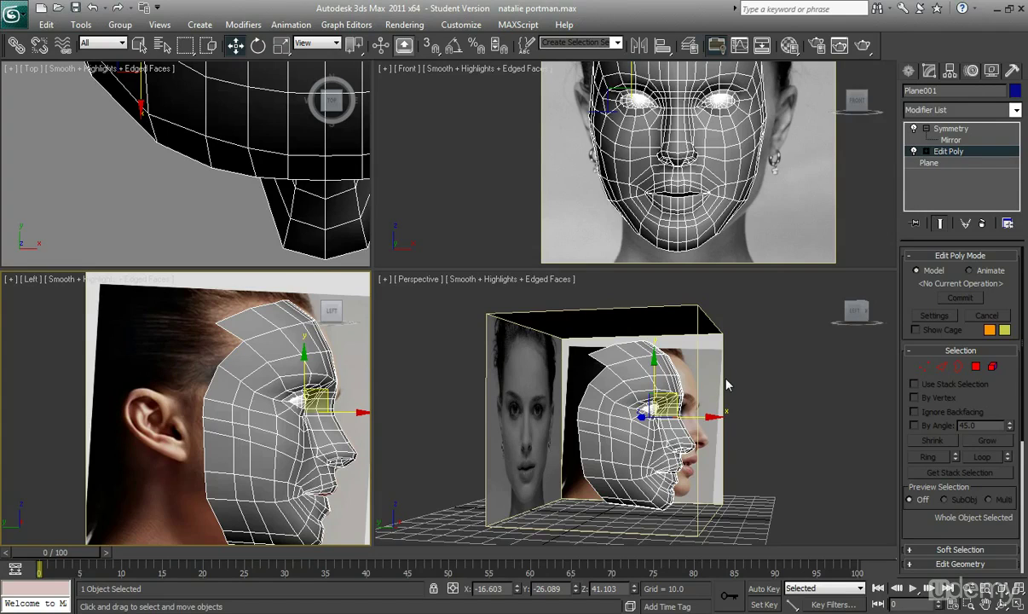
pyautogui.scroll(-2, 271, 378)
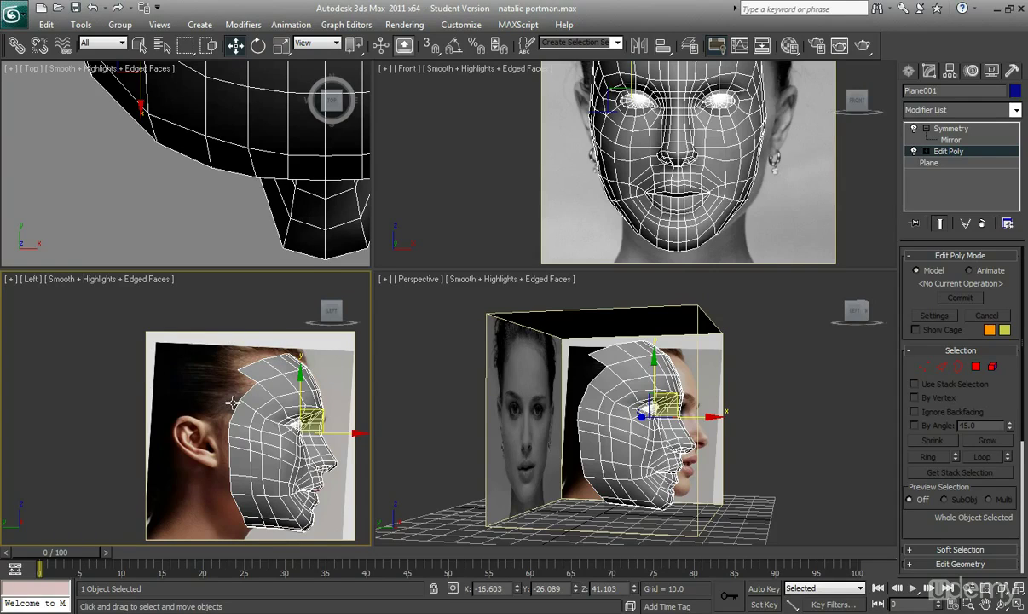
# Step: Switch to edge selection and select the three upper border edges along the temple at the rear of the face
pyautogui.click(933, 369)
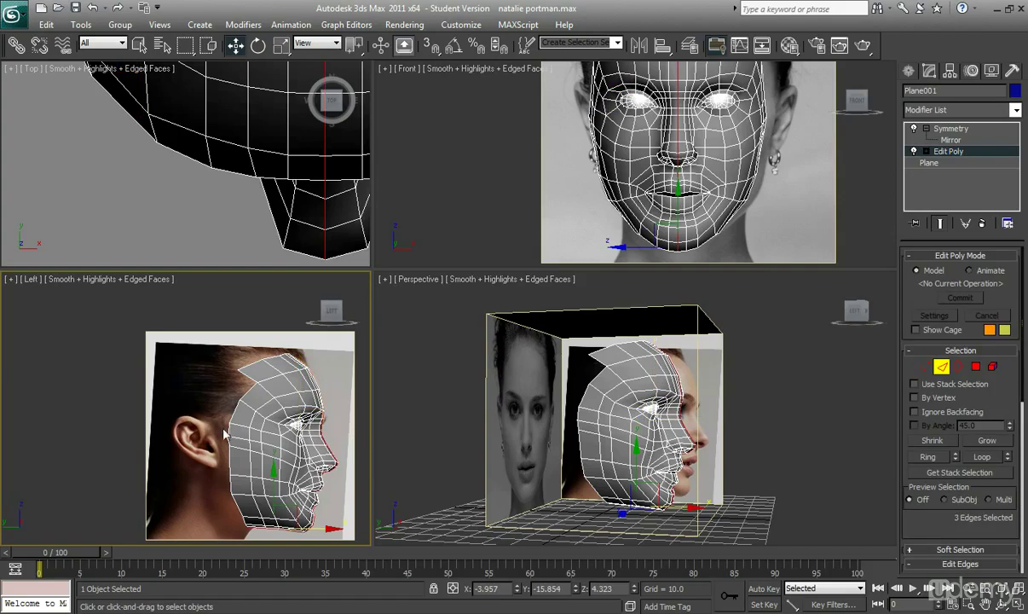
pyautogui.scroll(3, 207, 388)
pyautogui.scroll(2, 193, 354)
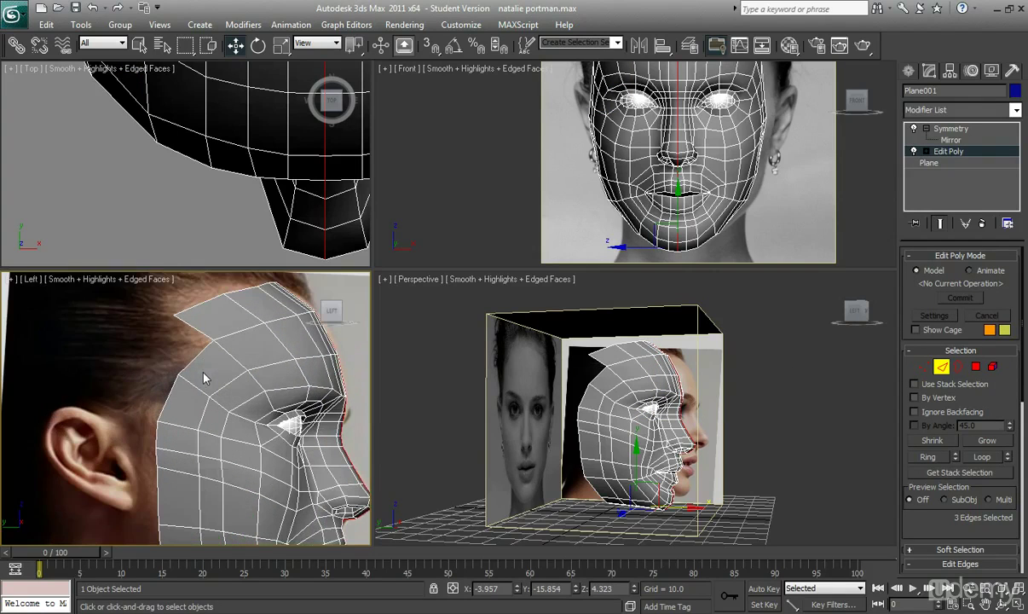
pyautogui.click(200, 363)
pyautogui.scroll(-2, 218, 371)
pyautogui.moveTo(222, 376); pyautogui.dragTo(238, 353, button='middle')
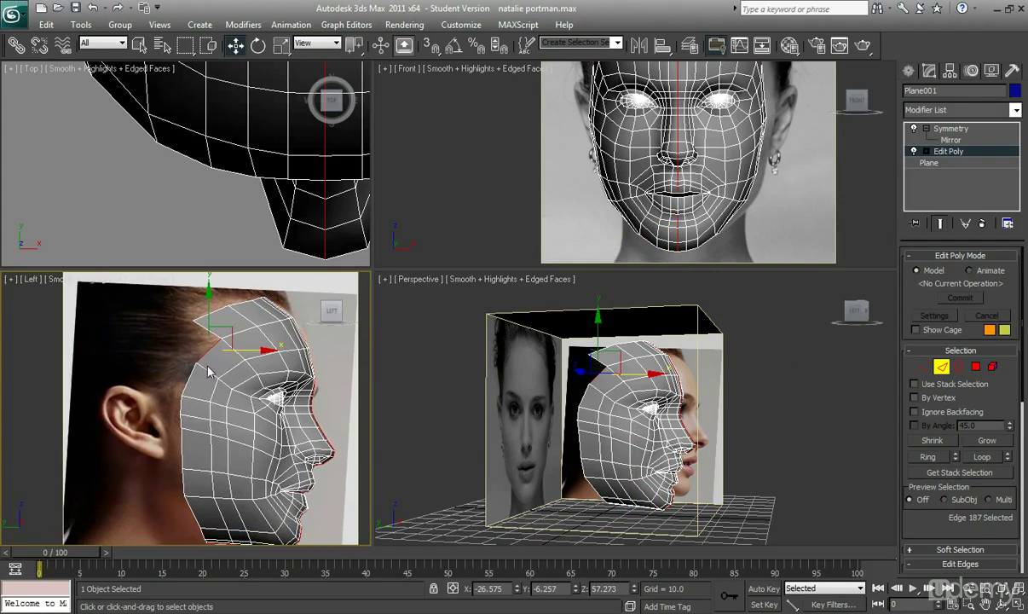
pyautogui.keyDown('ctrl'); pyautogui.click(187, 384); pyautogui.keyUp('ctrl')
pyautogui.keyDown('ctrl'); pyautogui.click(179, 407); pyautogui.keyUp('ctrl')
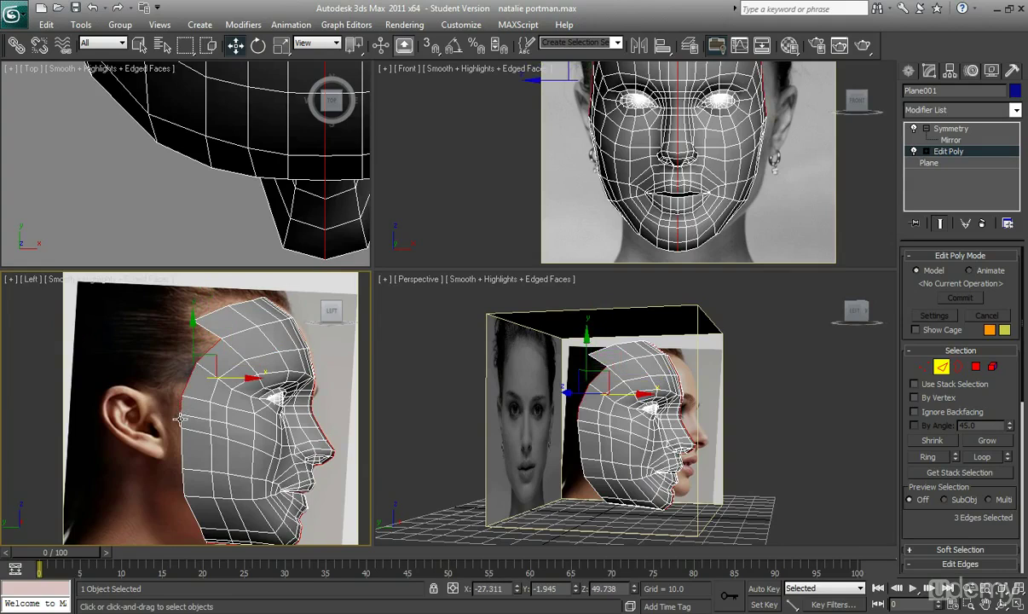
# Step: Extend the selection to seven rear border edges down to the jaw and extrude them about 4.5 units back toward the ear
pyautogui.keyDown('ctrl'); pyautogui.click(171, 395); pyautogui.keyUp('ctrl')
pyautogui.moveTo(189, 439); pyautogui.dragTo(196, 388, button='middle')
pyautogui.keyDown('ctrl'); pyautogui.click(192, 386); pyautogui.keyUp('ctrl')
pyautogui.keyDown('ctrl'); pyautogui.click(192, 425); pyautogui.keyUp('ctrl')
pyautogui.moveTo(199, 440); pyautogui.dragTo(198, 418, button='middle')
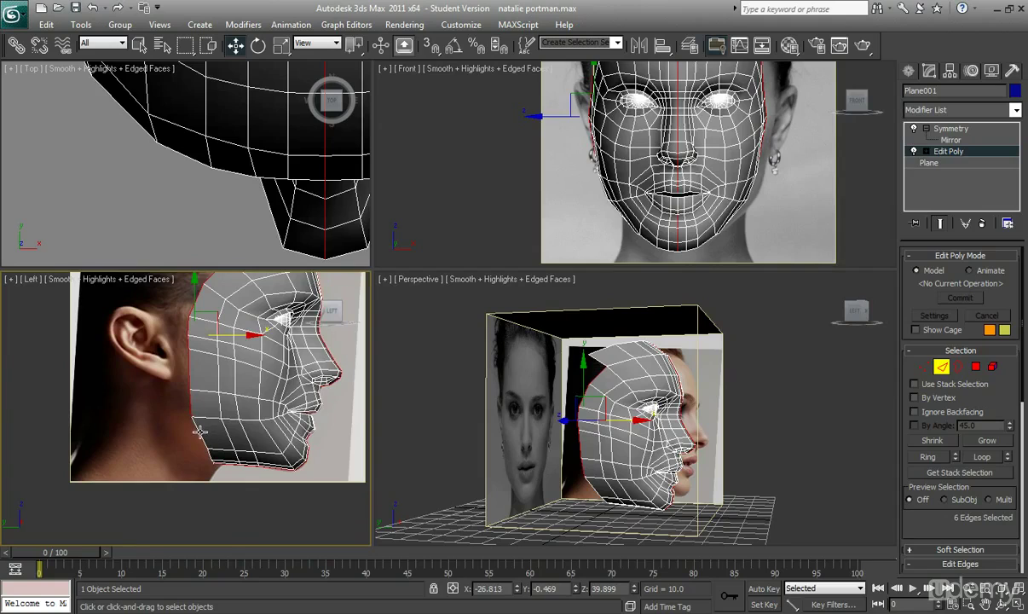
pyautogui.keyDown('ctrl'); pyautogui.click(199, 431); pyautogui.keyUp('ctrl')
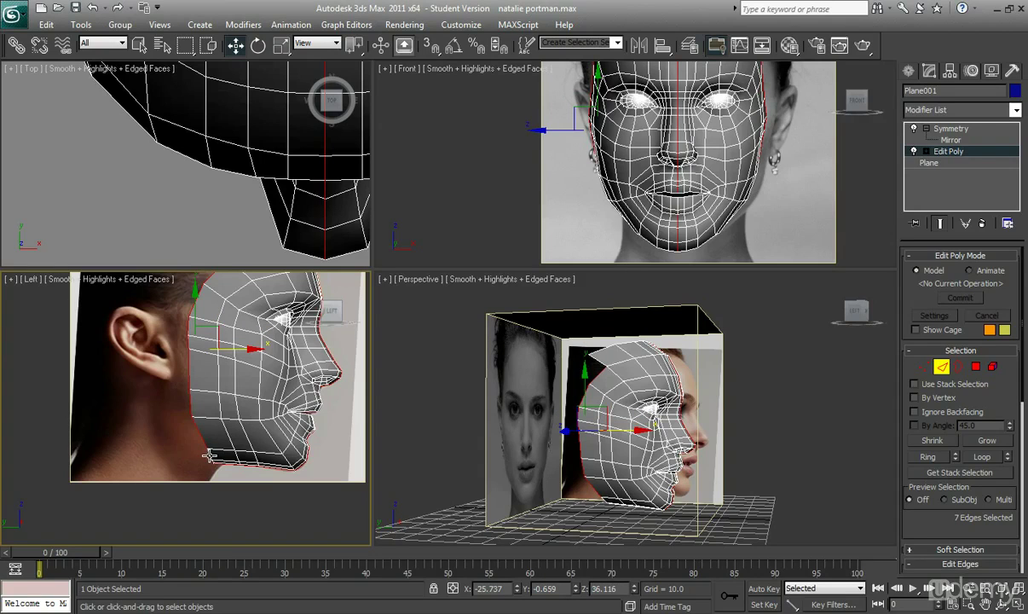
pyautogui.keyDown('ctrl'); pyautogui.click(210, 457); pyautogui.keyUp('ctrl')
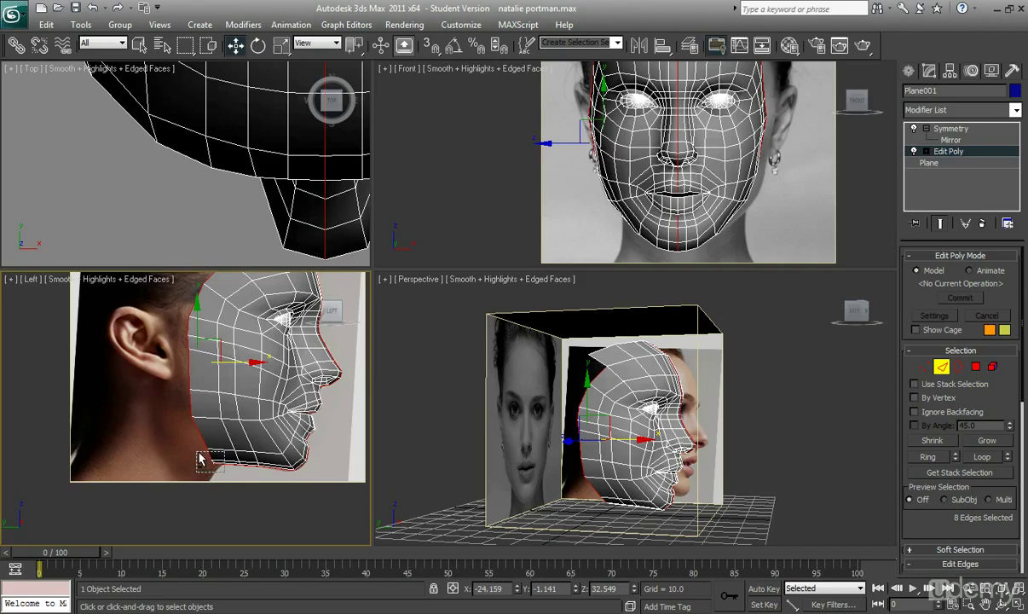
pyautogui.keyDown('alt'); pyautogui.click(204, 453); pyautogui.keyUp('alt')
pyautogui.moveTo(207, 452); pyautogui.dragTo(225, 470, button='middle')
pyautogui.keyDown('shift'); pyautogui.moveTo(244, 368); pyautogui.dragTo(236, 366); pyautogui.keyUp('shift')
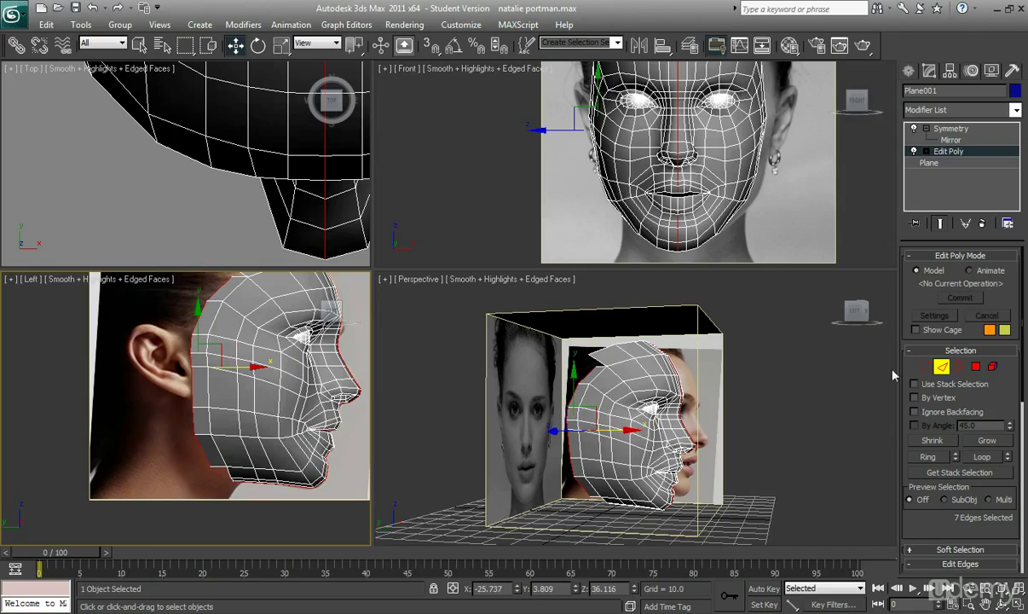
# Step: Make the face mesh see-through, keeping the seven extruded border edges selected
pyautogui.click(924, 366)
pyautogui.moveTo(602, 142); pyautogui.dragTo(611, 173, button='middle')
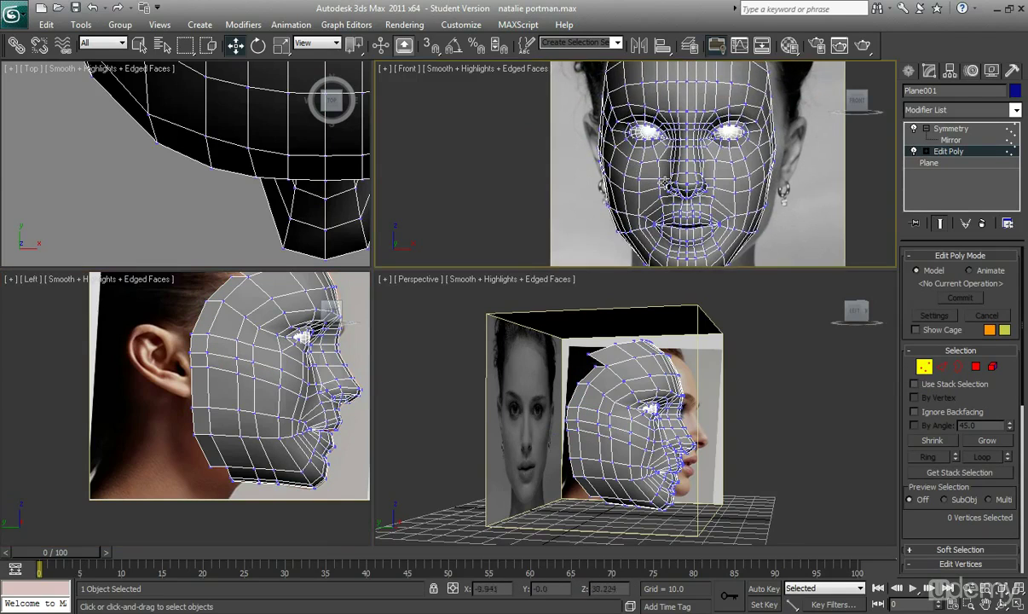
pyautogui.click(942, 367)
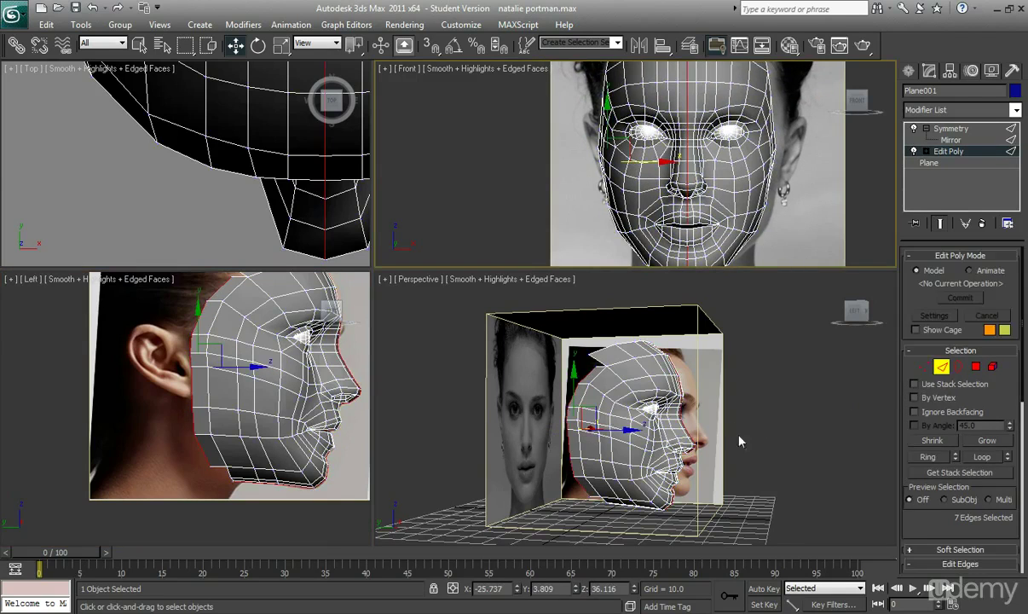
pyautogui.scroll(2, 704, 424)
pyautogui.scroll(2, 640, 253)
pyautogui.hotkey('alt', 'x')
# Step: Move the extruded border edges inward about 0.9 units along X in the Front viewport to follow the face outline
pyautogui.scroll(2, 629, 246)
pyautogui.moveTo(625, 246); pyautogui.dragTo(623, 159, button='middle')
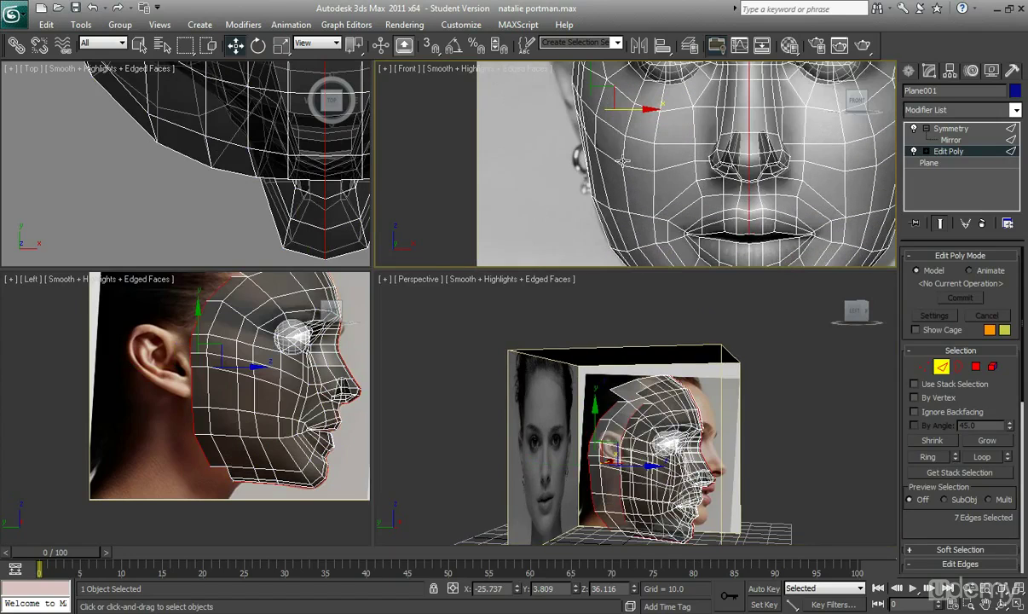
pyautogui.moveTo(624, 111); pyautogui.dragTo(628, 110)
pyautogui.keyDown('alt'); pyautogui.moveTo(761, 435); pyautogui.dragTo(673, 445, button='middle'); pyautogui.keyUp('alt')
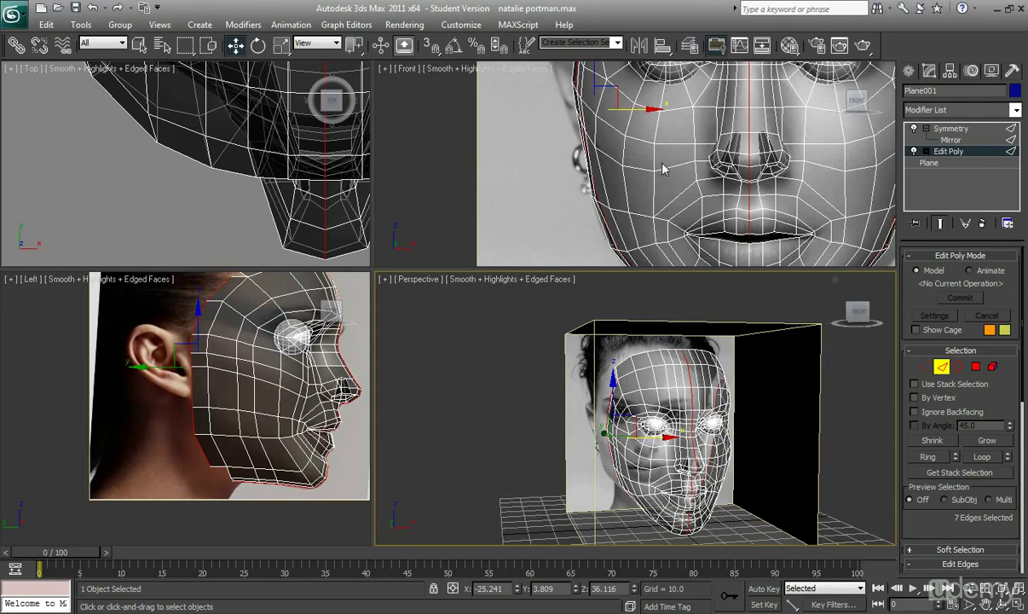
pyautogui.moveTo(628, 159); pyautogui.dragTo(637, 172, button='middle')
pyautogui.moveTo(631, 125); pyautogui.dragTo(635, 122)
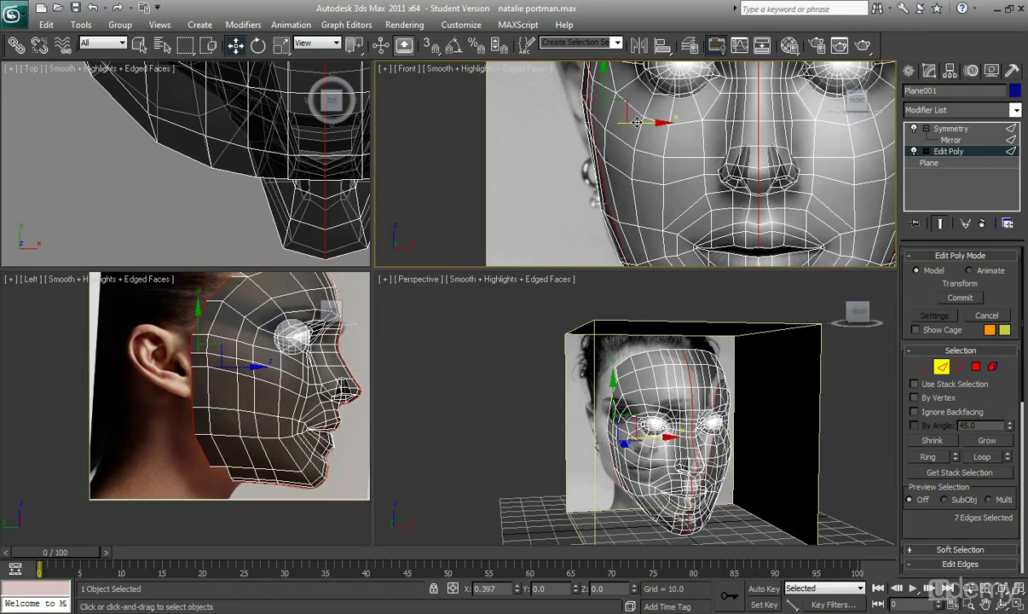
pyautogui.keyDown('alt'); pyautogui.moveTo(617, 419); pyautogui.dragTo(648, 405, button='middle'); pyautogui.keyUp('alt')
pyautogui.scroll(2, 629, 386)
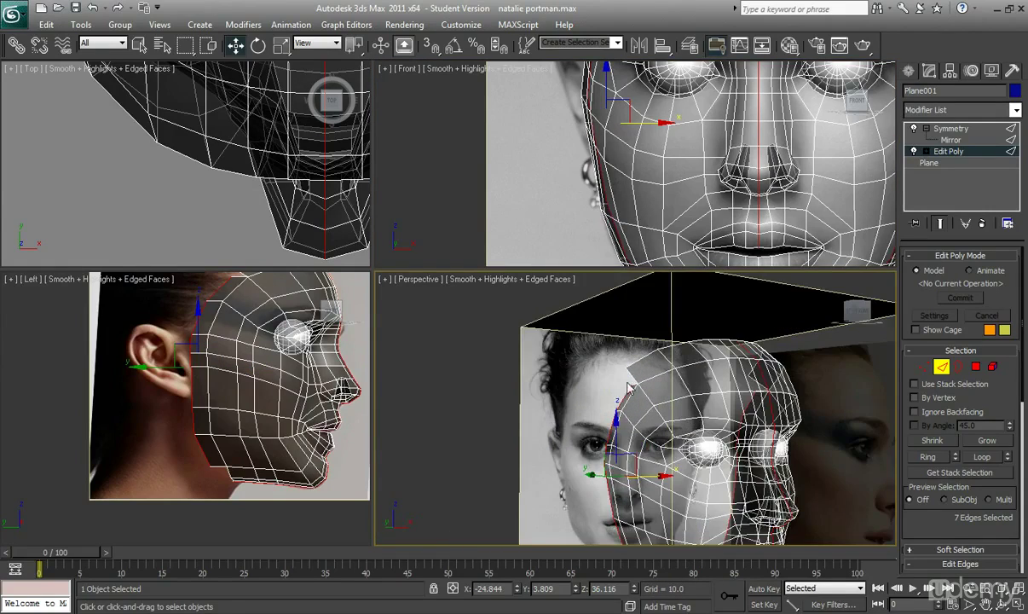
# Step: Target weld the top vertex of the extruded strip to the rear corner vertex of the forehead
pyautogui.moveTo(336, 364); pyautogui.dragTo(333, 383, button='middle')
pyautogui.moveTo(228, 302); pyautogui.dragTo(210, 409, button='middle')
pyautogui.scroll(3, 223, 396)
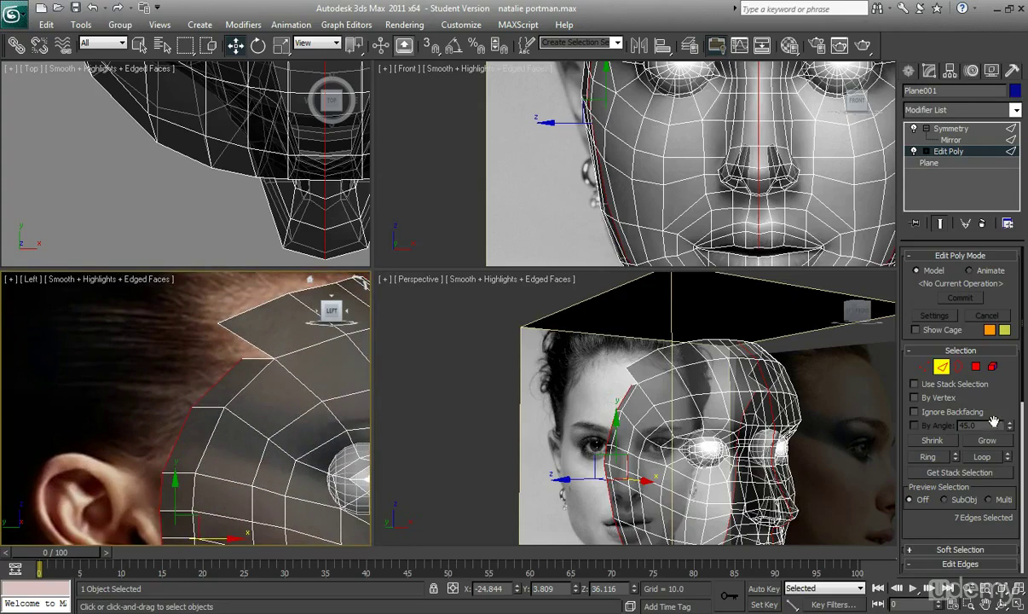
pyautogui.press('1')
pyautogui.moveTo(1001, 537); pyautogui.dragTo(992, 407)
pyautogui.click(998, 490)
pyautogui.click(241, 358)
pyautogui.click(219, 323)
pyautogui.scroll(-3, 192, 368)
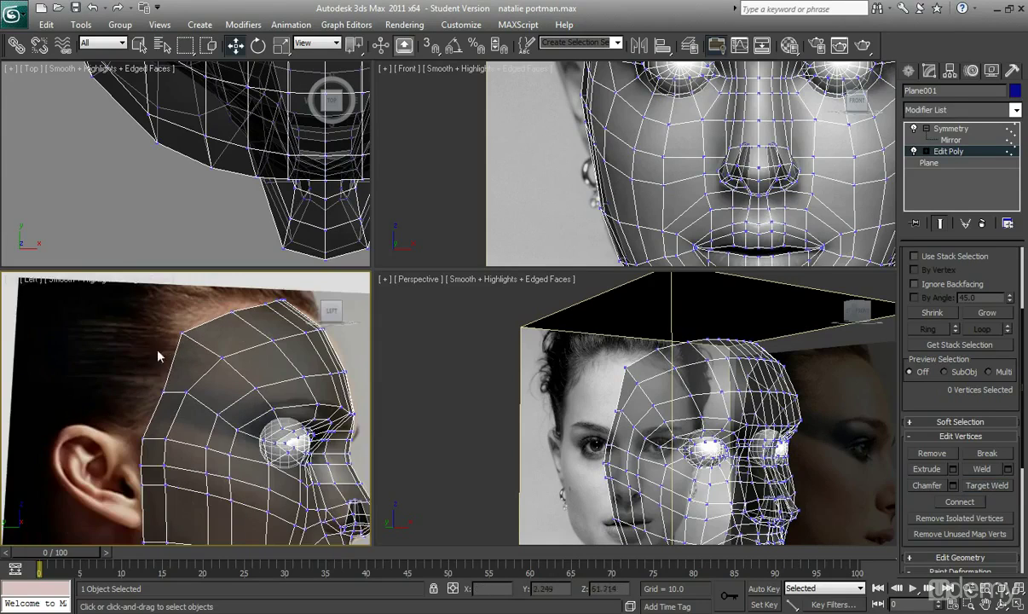
# Step: Move the border vertex just below the welded forehead corner back toward the hairline in the side view
pyautogui.click(164, 392)
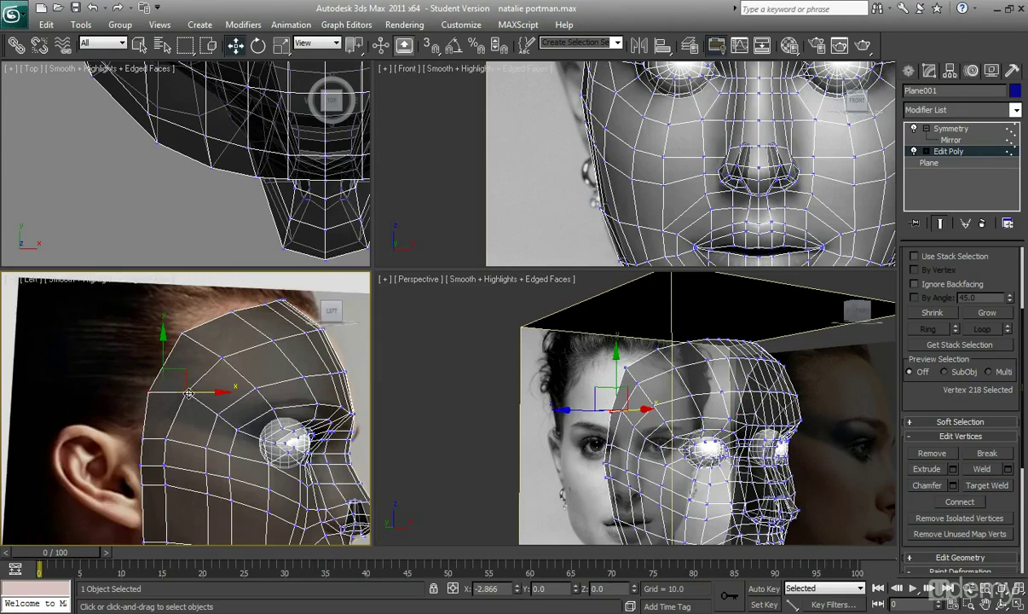
pyautogui.scroll(2, 174, 392)
pyautogui.scroll(2, 162, 392)
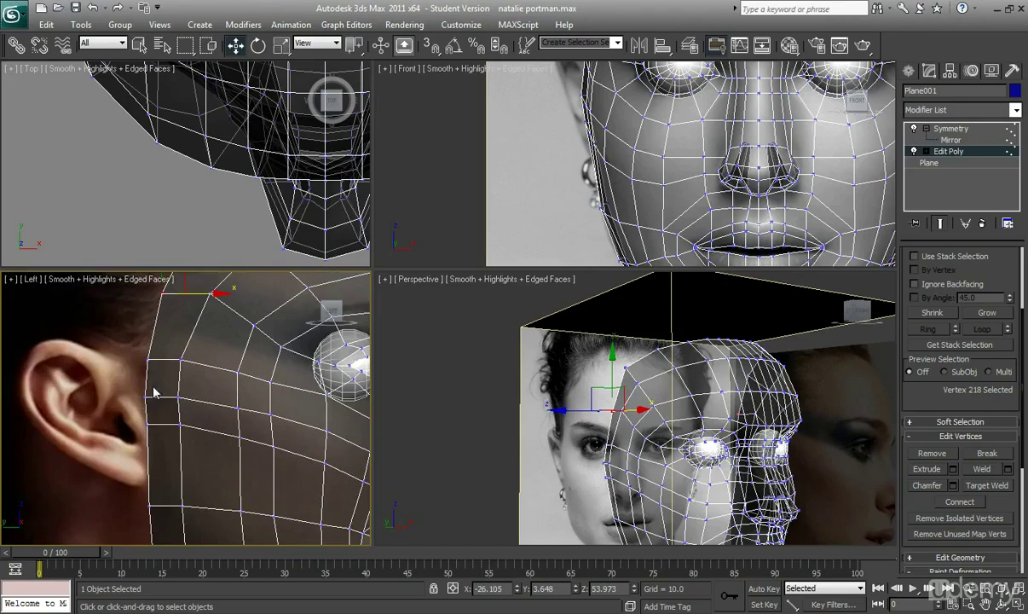
# Step: Try moving the border vertex above the ear further back, and undo the move
pyautogui.moveTo(120, 345); pyautogui.dragTo(177, 360)
pyautogui.scroll(-4, 197, 384)
pyautogui.moveTo(235, 421); pyautogui.dragTo(229, 421, button='middle')
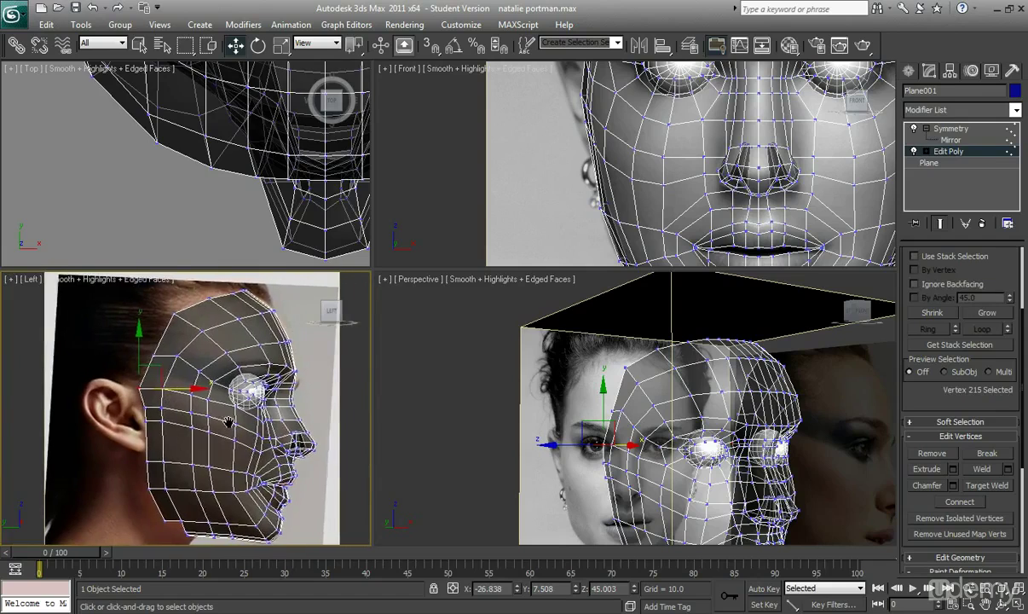
pyautogui.hotkey('ctrl', 'z')
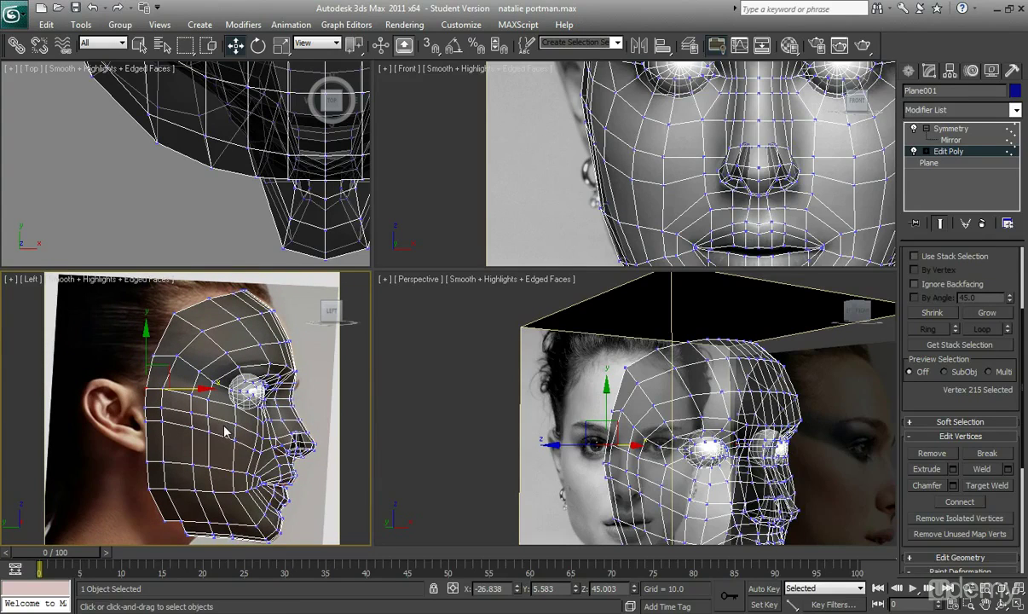
# Step: Examine how the rear edge of the face mesh lines up with the ear in the side reference
pyautogui.scroll(3, 160, 461)
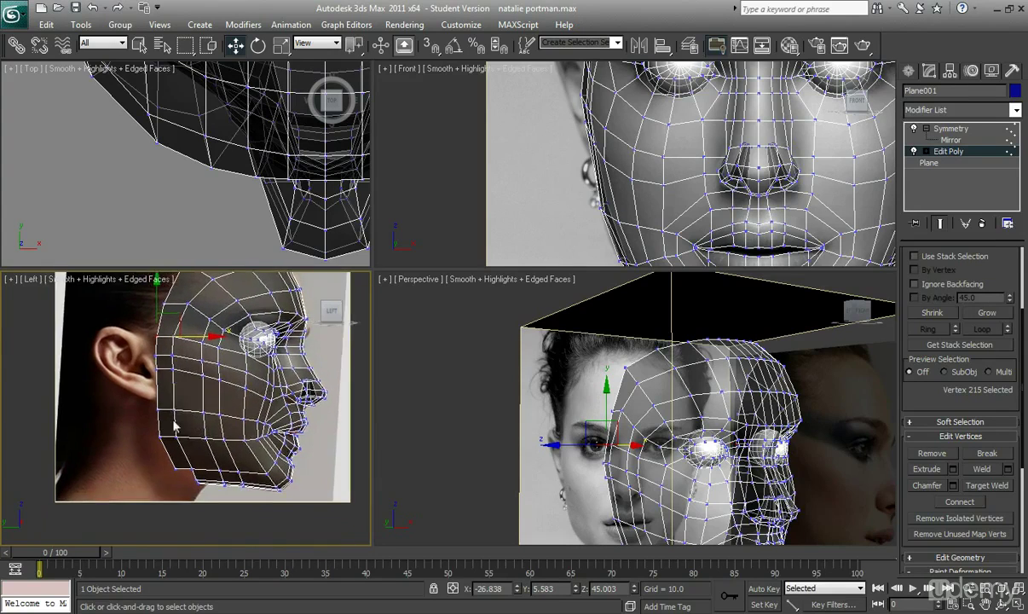
pyautogui.scroll(-5, 179, 450)
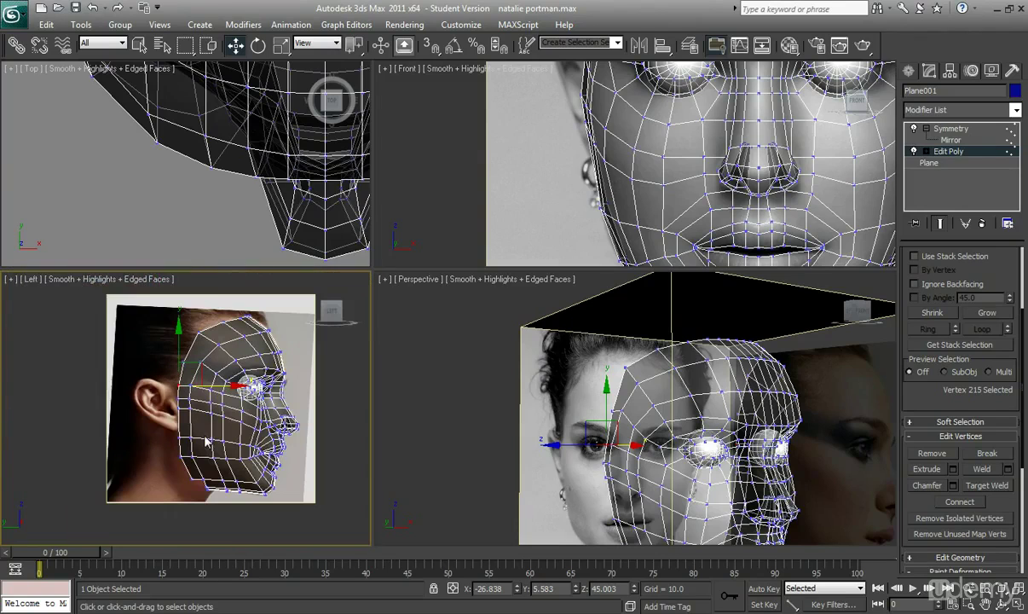
pyautogui.scroll(4, 207, 423)
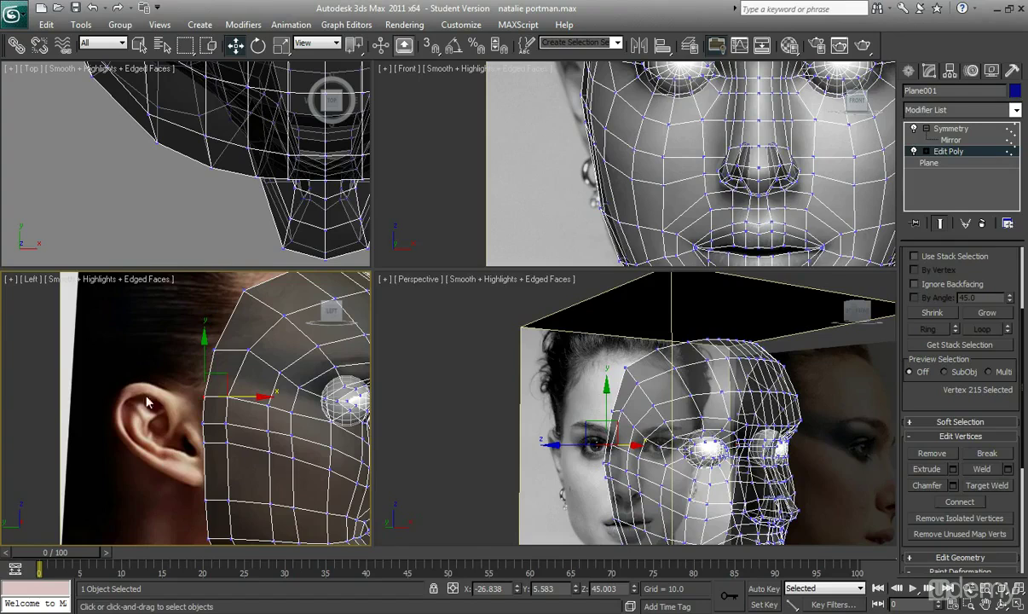
pyautogui.scroll(-4, 162, 420)
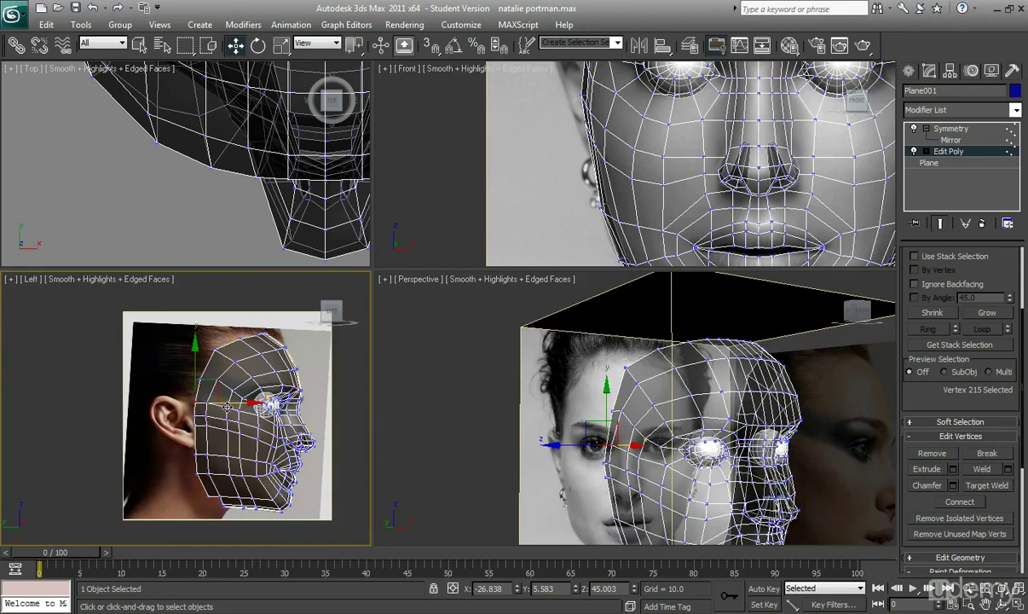
pyautogui.scroll(2, 203, 381)
pyautogui.scroll(2, 203, 385)
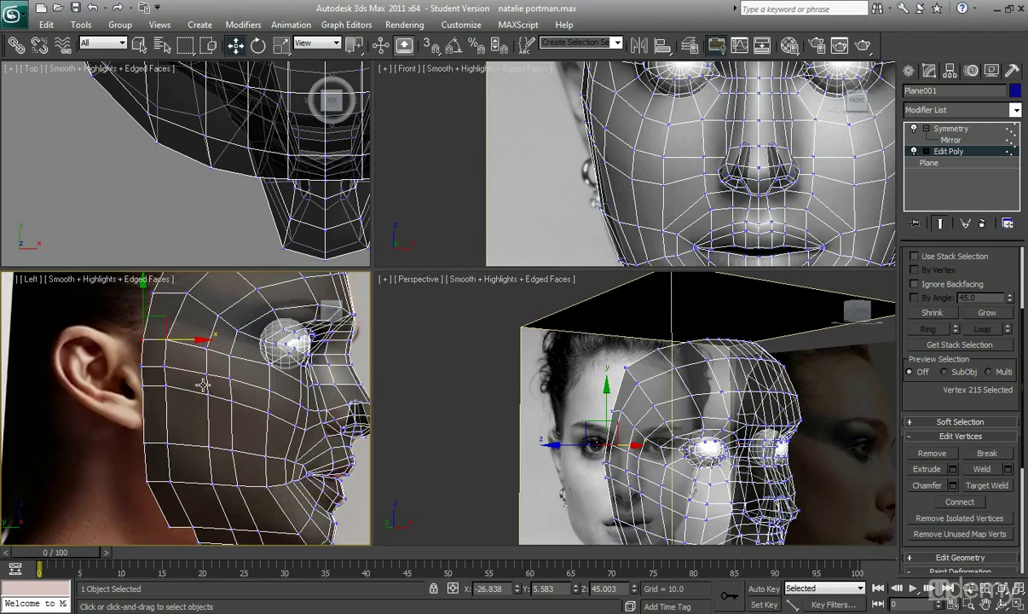
pyautogui.scroll(-4, 203, 384)
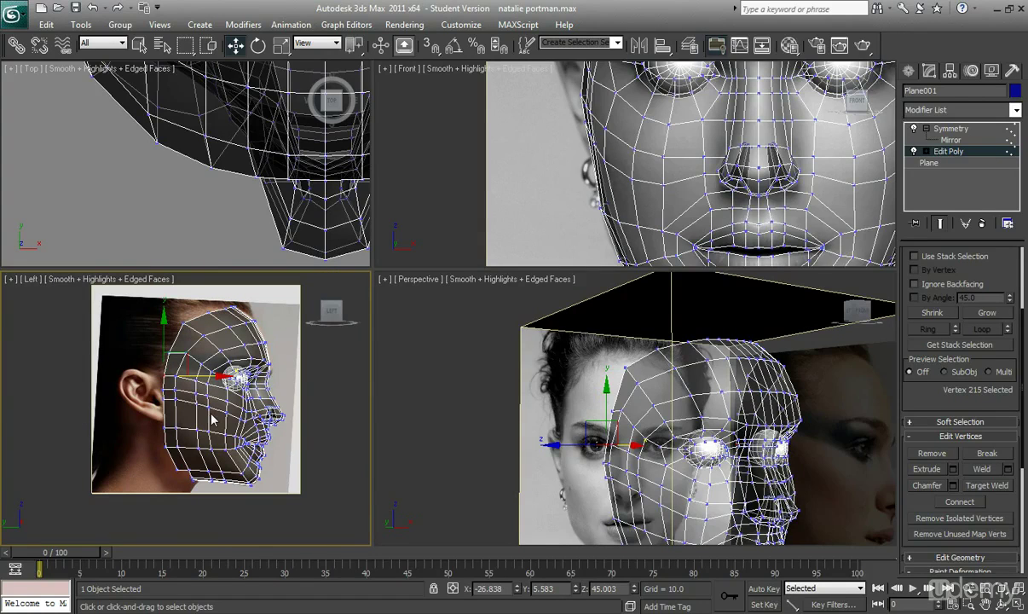
pyautogui.scroll(2, 213, 418)
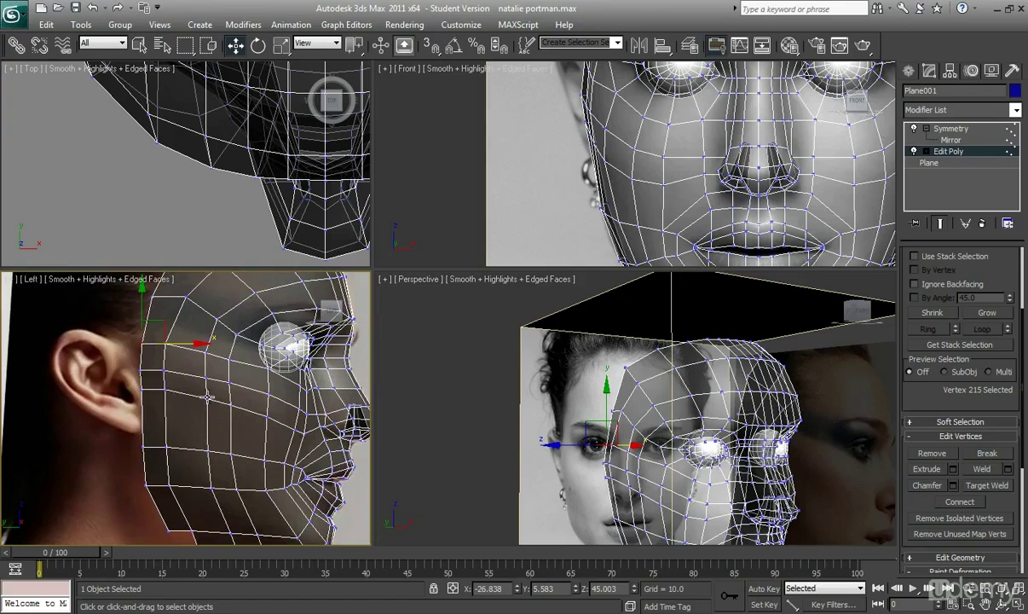
pyautogui.moveTo(206, 394); pyautogui.dragTo(214, 449, button='middle')
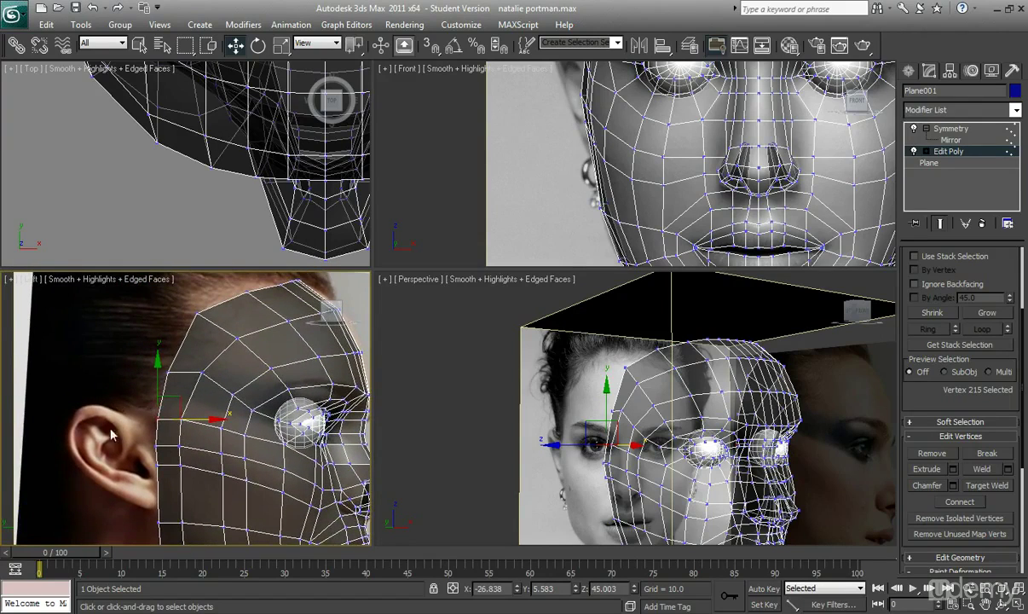
pyautogui.scroll(-3, 99, 373)
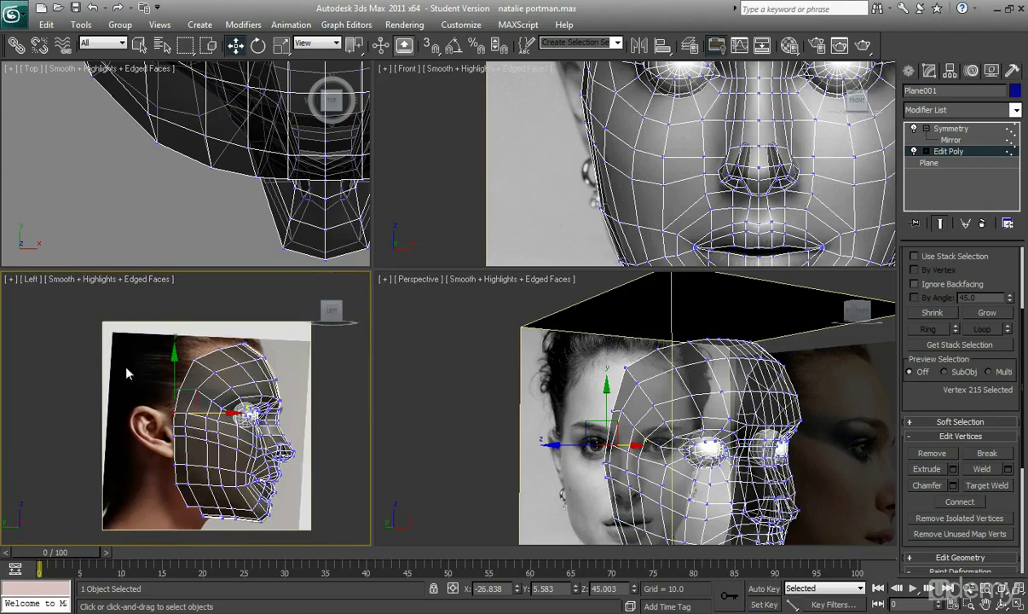
# Step: Adjust the rear forehead corner vertex slightly in the side and front views to fit the head outline
pyautogui.click(197, 359)
pyautogui.scroll(3, 202, 372)
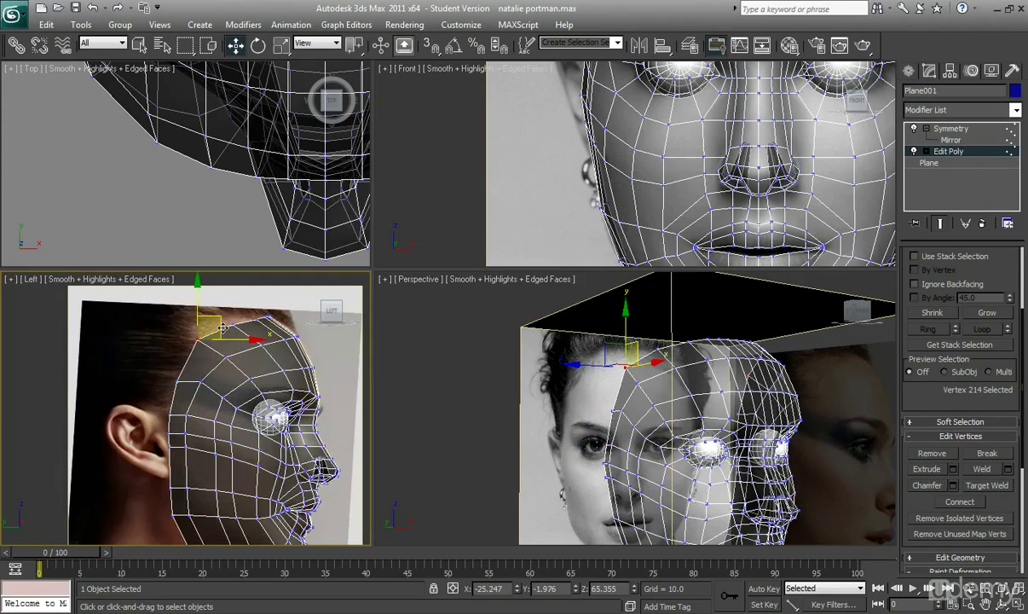
pyautogui.moveTo(226, 331); pyautogui.dragTo(227, 331)
pyautogui.moveTo(641, 126); pyautogui.dragTo(655, 360, button='middle')
pyautogui.moveTo(651, 166); pyautogui.dragTo(648, 168)
pyautogui.moveTo(623, 228); pyautogui.dragTo(650, 156, button='middle')
# Step: Move the rear border vertex at the temple outward in the front view to about X -27.1, fitting the head outline
pyautogui.click(178, 381)
pyautogui.moveTo(650, 156); pyautogui.dragTo(617, 156)
pyautogui.moveTo(198, 407); pyautogui.dragTo(196, 376, button='middle')
pyautogui.click(640, 220)
pyautogui.moveTo(639, 220); pyautogui.dragTo(635, 186, button='middle')
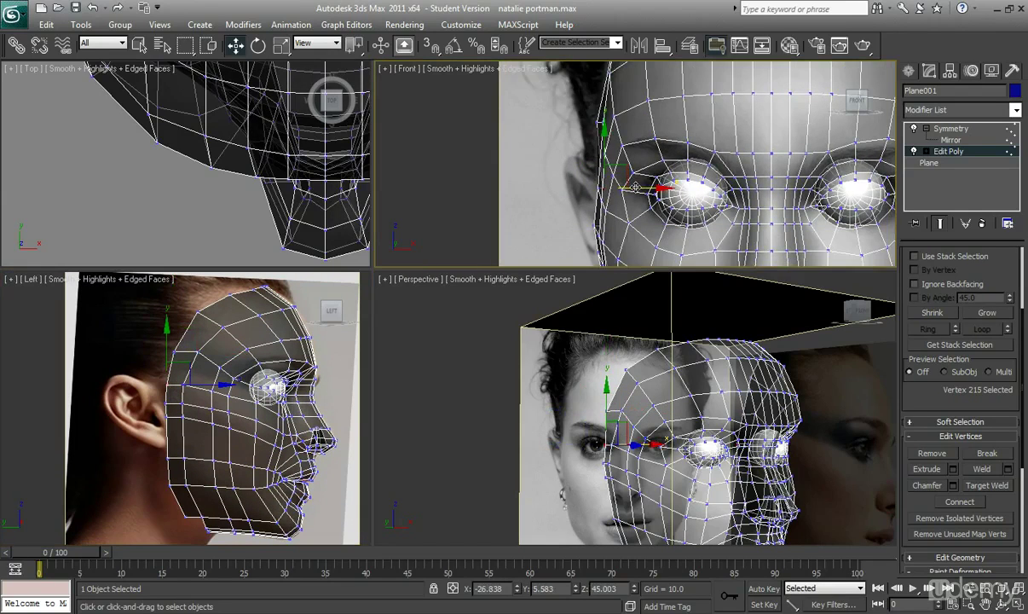
pyautogui.scroll(2, 205, 360)
pyautogui.moveTo(205, 360); pyautogui.dragTo(197, 370, button='middle')
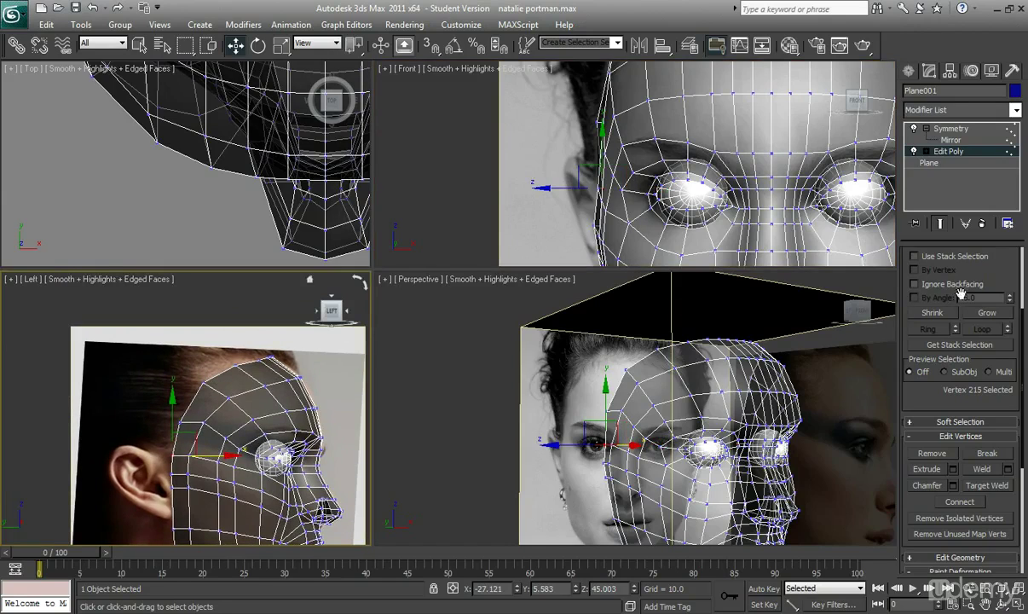
# Step: Switch to edge editing and select the five rear border edges running from above the ear up over the forehead
pyautogui.scroll(5, 991, 298)
pyautogui.click(942, 367)
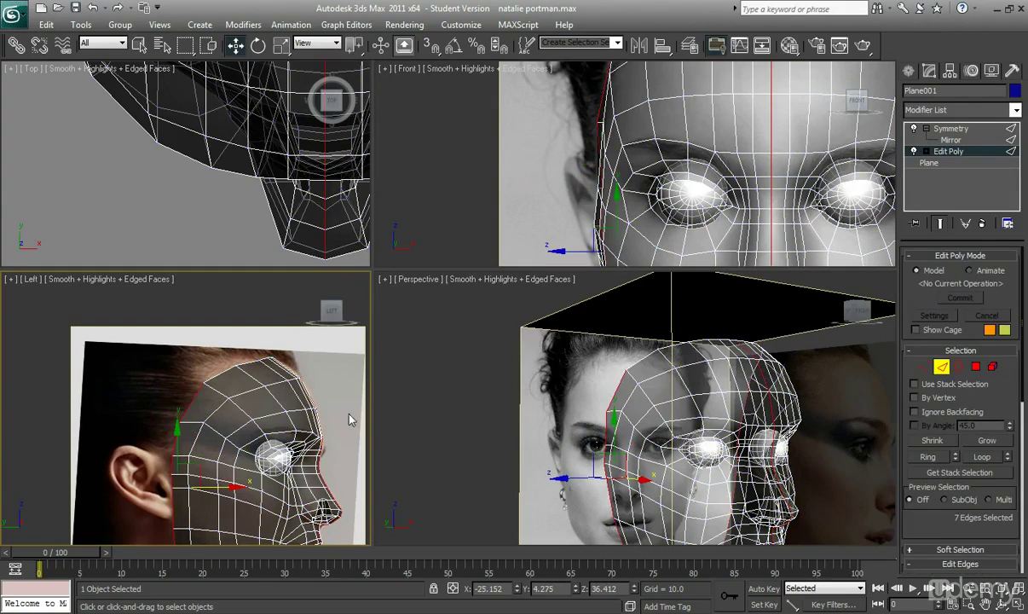
pyautogui.click(184, 395)
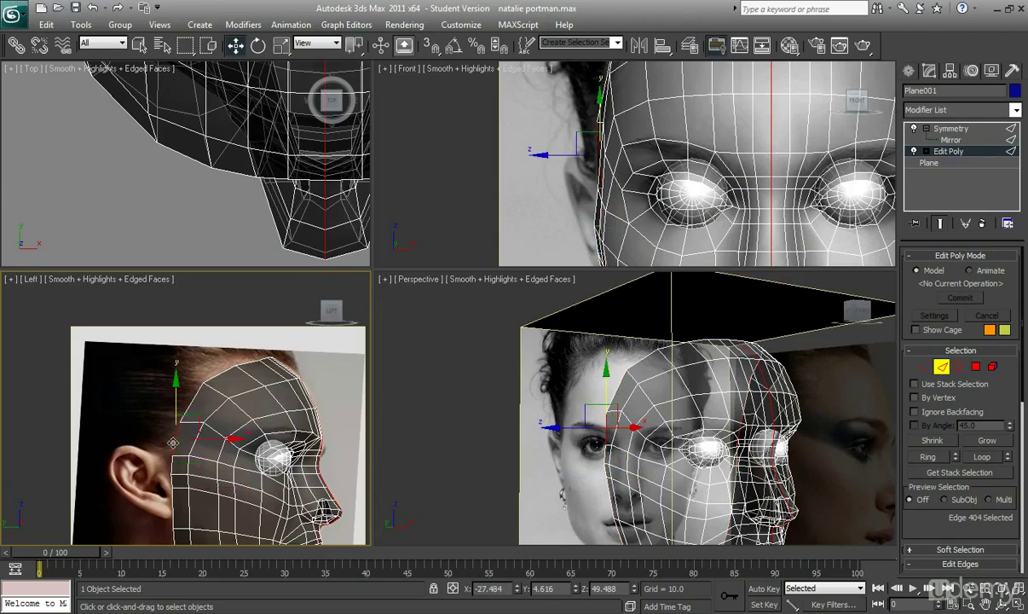
pyautogui.scroll(4, 189, 342)
pyautogui.moveTo(181, 353); pyautogui.dragTo(192, 418, button='middle')
pyautogui.hotkey('ctrl', 's')
pyautogui.keyDown('ctrl'); pyautogui.click(207, 375); pyautogui.keyUp('ctrl')
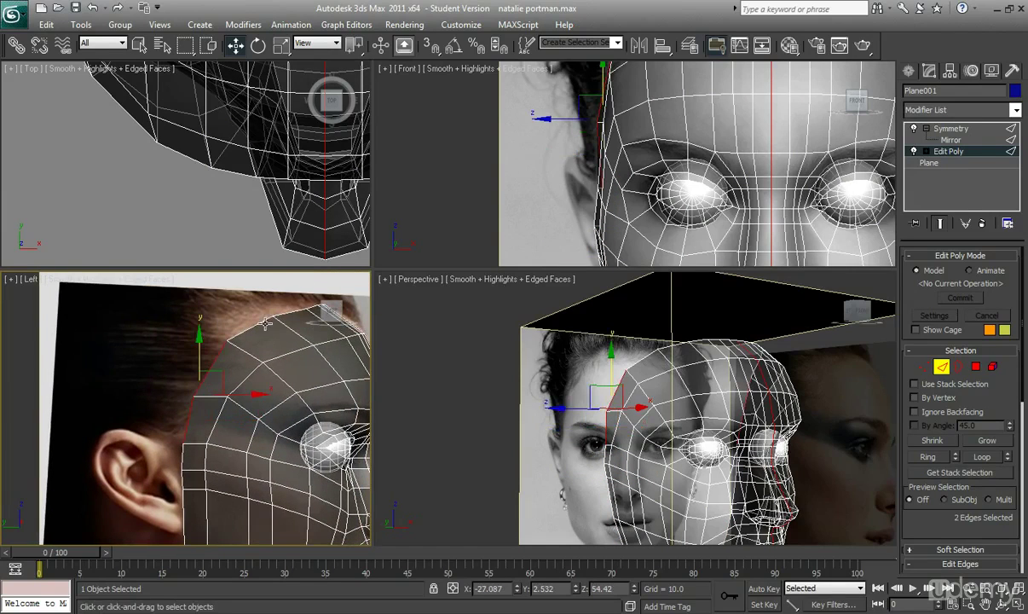
pyautogui.keyDown('ctrl'); pyautogui.click(260, 324); pyautogui.keyUp('ctrl')
pyautogui.moveTo(268, 323); pyautogui.dragTo(239, 355, button='middle')
pyautogui.keyDown('ctrl'); pyautogui.click(259, 346); pyautogui.keyUp('ctrl')
pyautogui.keyDown('ctrl'); pyautogui.click(282, 340); pyautogui.keyUp('ctrl')
pyautogui.keyDown('alt'); pyautogui.moveTo(170, 431); pyautogui.dragTo(151, 390, button='middle'); pyautogui.keyUp('alt')
pyautogui.moveTo(147, 353); pyautogui.dragTo(145, 411, button='middle')
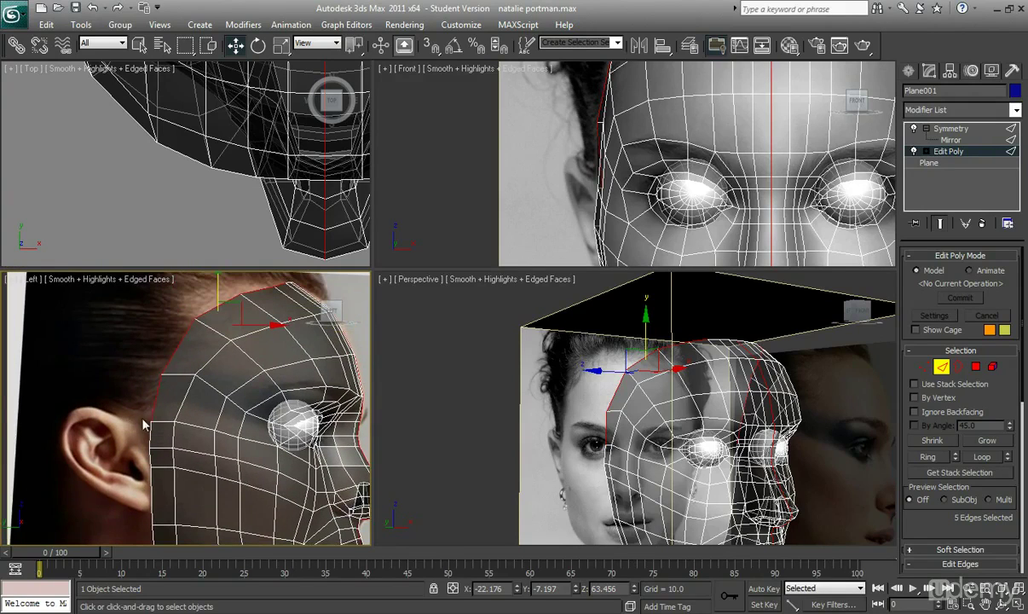
# Step: Add the three forehead border edges up to the symmetry line to the selection, using an enlarged front view
pyautogui.moveTo(371, 271); pyautogui.dragTo(370, 412)
pyautogui.moveTo(632, 142); pyautogui.dragTo(582, 248, button='middle')
pyautogui.scroll(2, 607, 209)
pyautogui.moveTo(634, 167); pyautogui.dragTo(592, 255, button='middle')
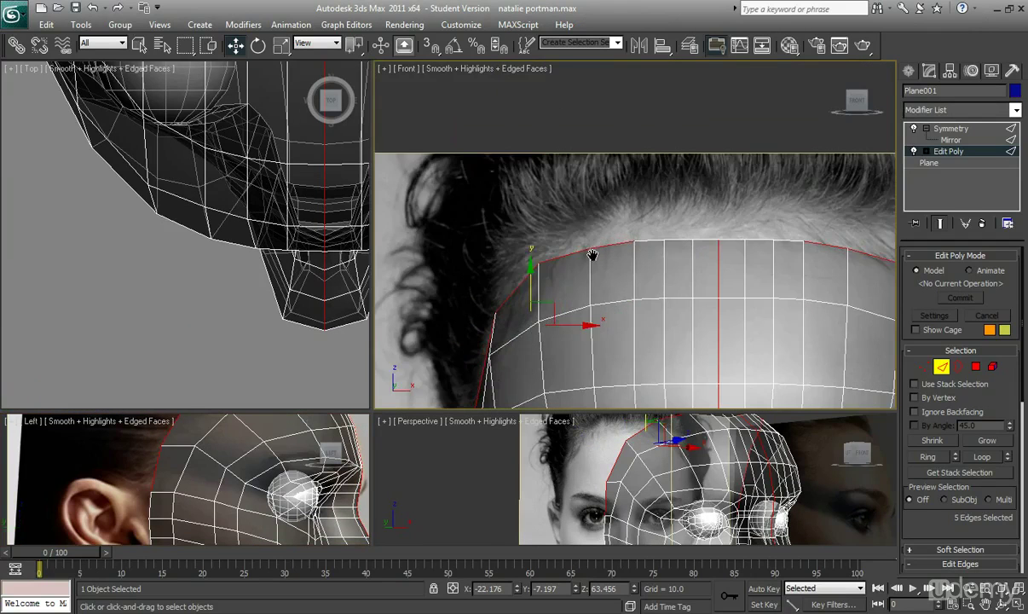
pyautogui.keyDown('ctrl'); pyautogui.click(651, 240); pyautogui.keyUp('ctrl')
pyautogui.keyDown('ctrl'); pyautogui.click(679, 241); pyautogui.keyUp('ctrl')
pyautogui.keyDown('ctrl'); pyautogui.click(701, 242); pyautogui.keyUp('ctrl')
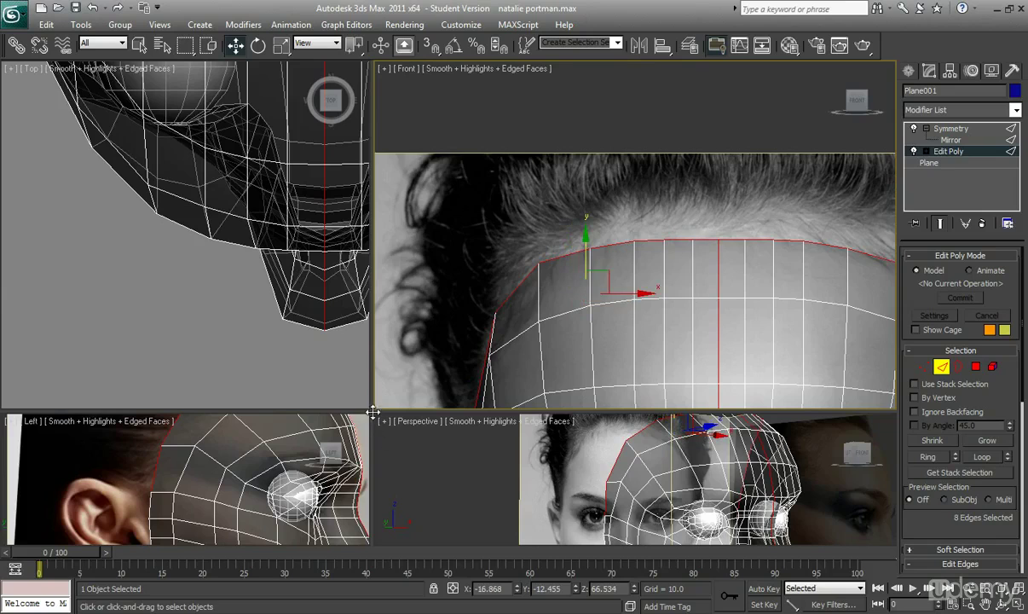
pyautogui.moveTo(372, 412); pyautogui.dragTo(386, 254)
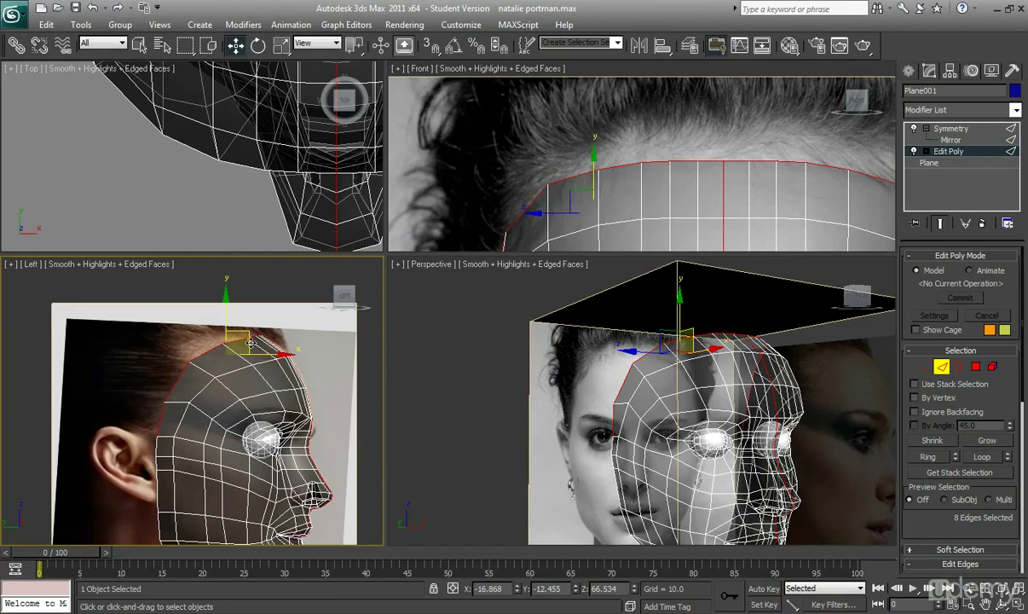
# Step: Extrude the selected border edges back and up into a new row of polygons, and scale them narrower front to back
pyautogui.moveTo(249, 343); pyautogui.dragTo(217, 335)
pyautogui.scroll(3, 128, 435)
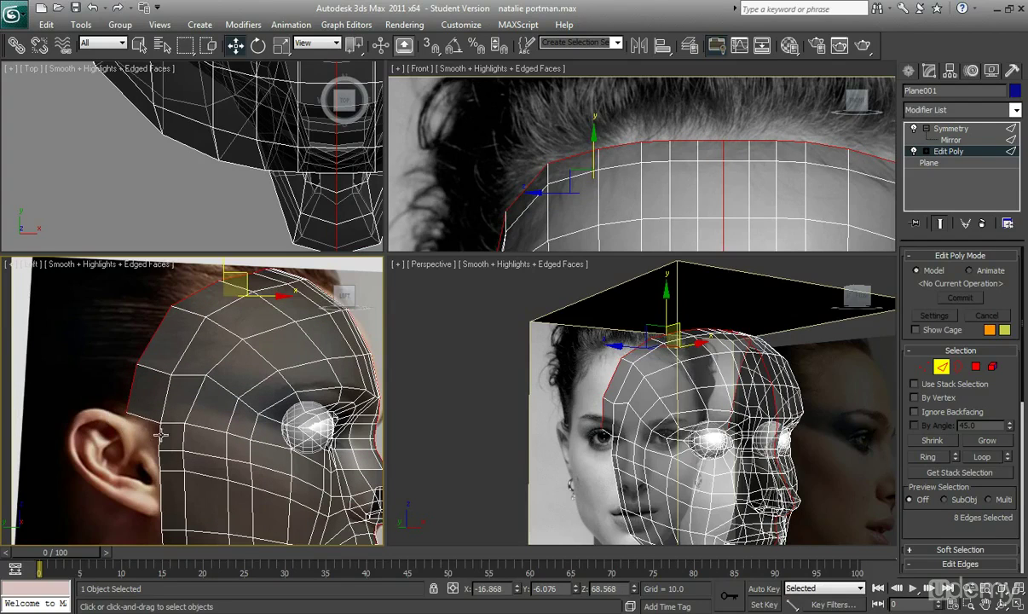
pyautogui.moveTo(127, 407); pyautogui.dragTo(134, 486, button='middle')
pyautogui.press('r')
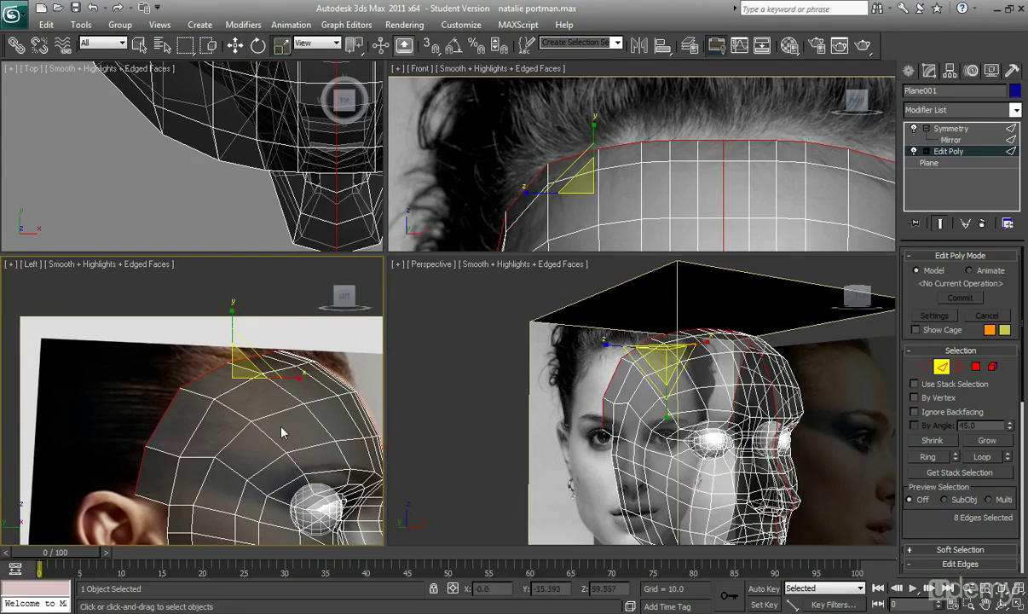
pyautogui.moveTo(260, 403); pyautogui.dragTo(275, 411, button='middle')
pyautogui.moveTo(304, 387)
pyautogui.mouseDown()
pyautogui.moveTo(223, 385)
pyautogui.moveTo(436, 416)
pyautogui.moveTo(290, 408)
pyautogui.moveTo(293, 386)
pyautogui.mouseUp()
# Step: Move the new border edges further back in the side view, to about Y -2.9
pyautogui.press('w')
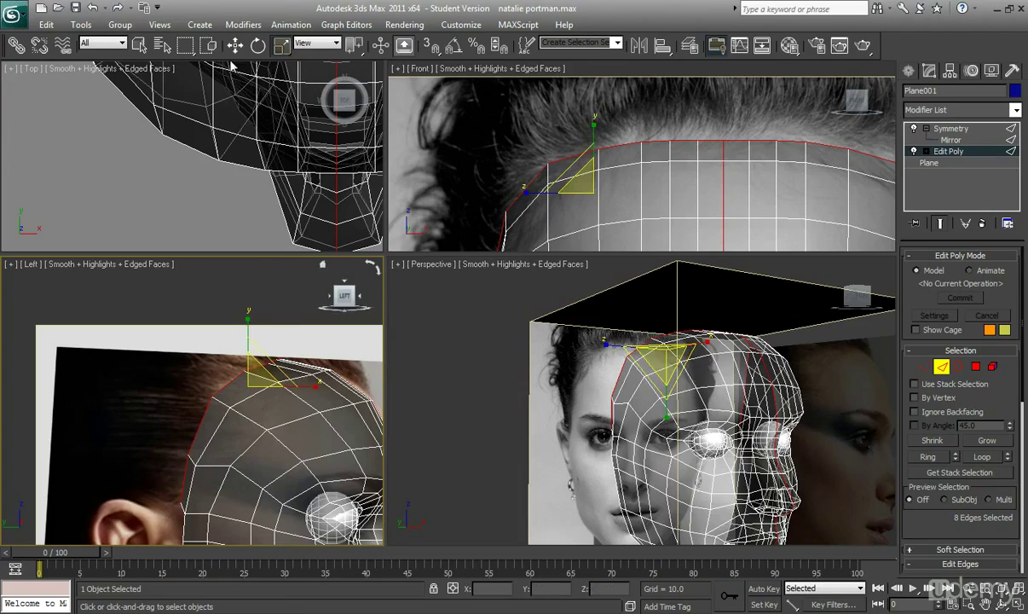
pyautogui.moveTo(246, 403); pyautogui.dragTo(253, 404, button='middle')
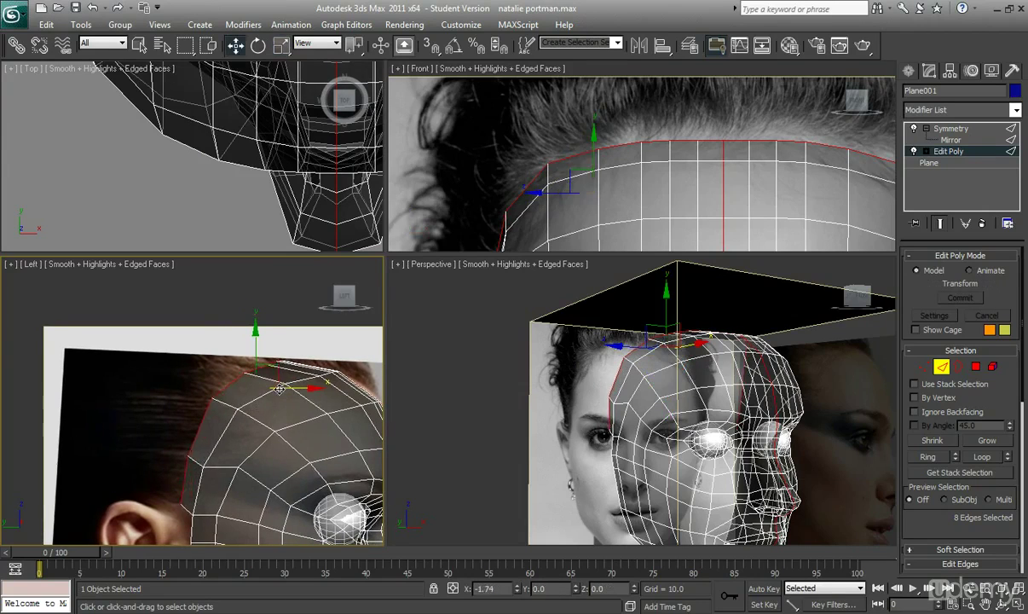
pyautogui.moveTo(278, 388); pyautogui.dragTo(254, 388)
pyautogui.moveTo(261, 433); pyautogui.dragTo(262, 428, button='middle')
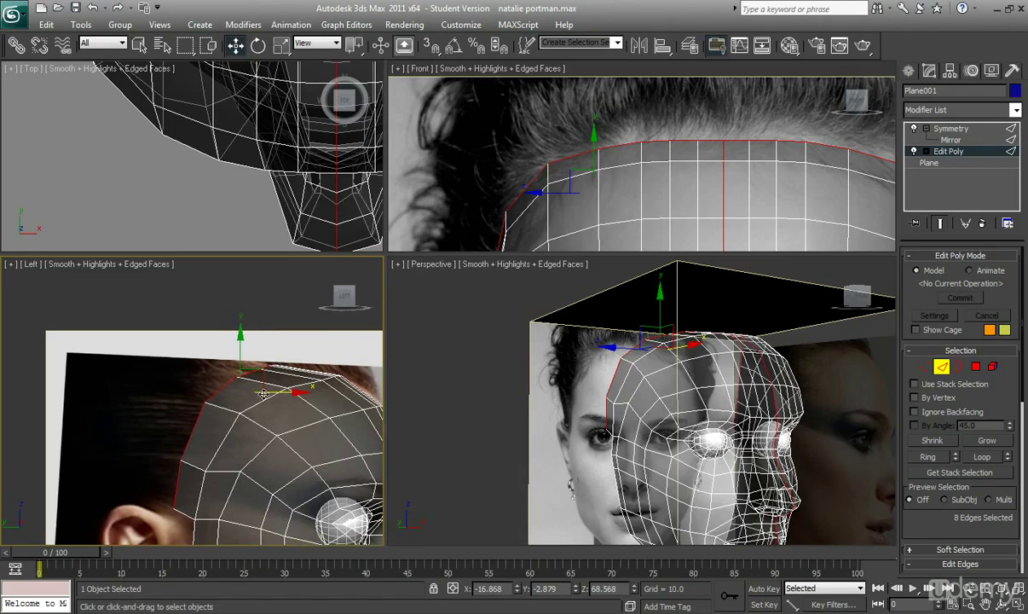
# Step: Extrude a second row of polygons back and slightly up over the head, and flatten its border edges front to back
pyautogui.keyDown('shift'); pyautogui.moveTo(274, 393); pyautogui.dragTo(233, 395); pyautogui.keyUp('shift')
pyautogui.moveTo(241, 406); pyautogui.dragTo(222, 364, button='middle')
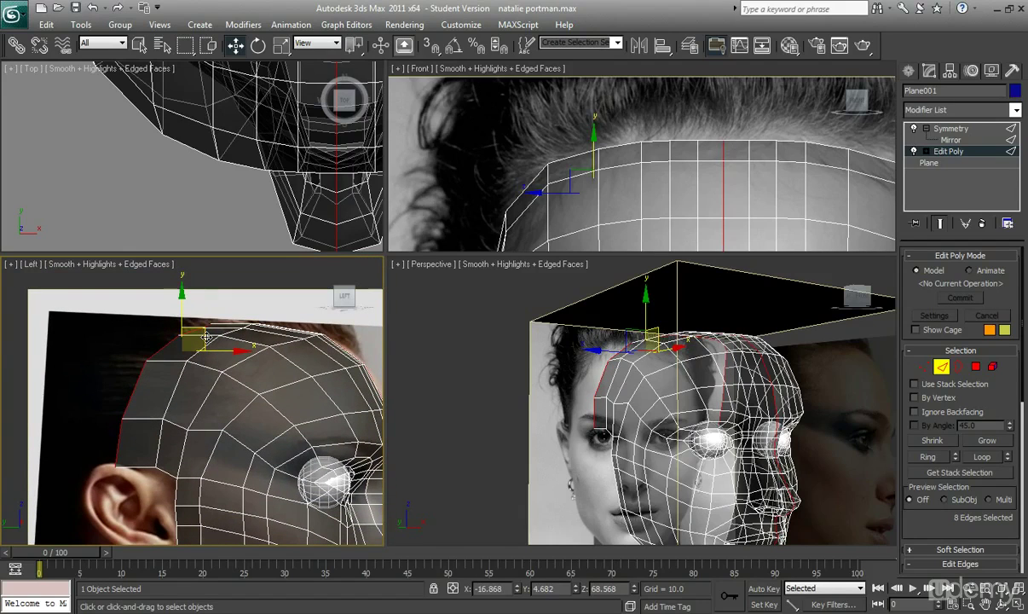
pyautogui.moveTo(205, 337); pyautogui.dragTo(202, 311)
pyautogui.click(283, 51)
pyautogui.moveTo(243, 372); pyautogui.dragTo(265, 392, button='middle')
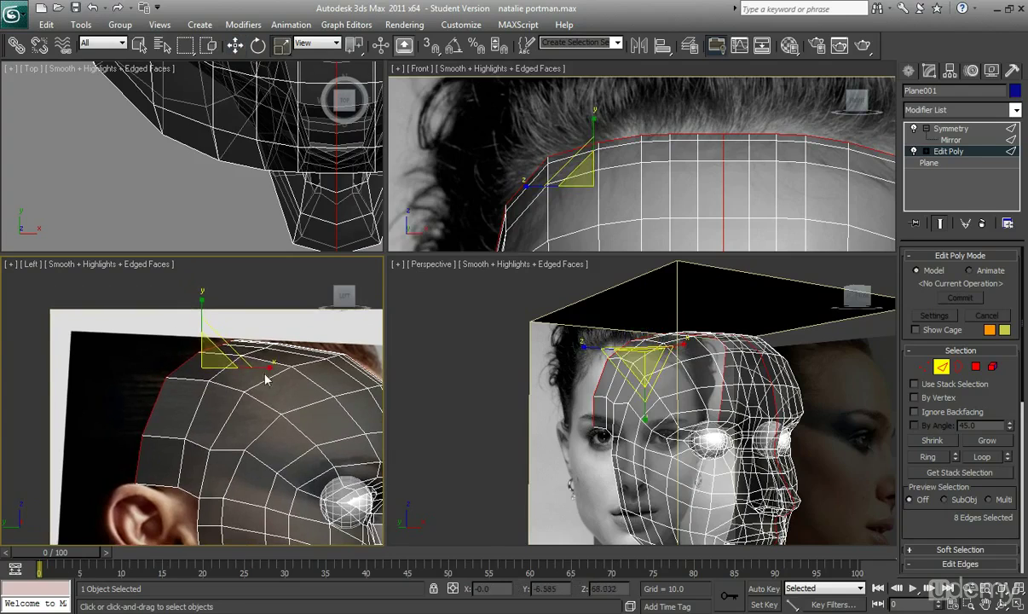
pyautogui.moveTo(264, 368); pyautogui.dragTo(191, 374)
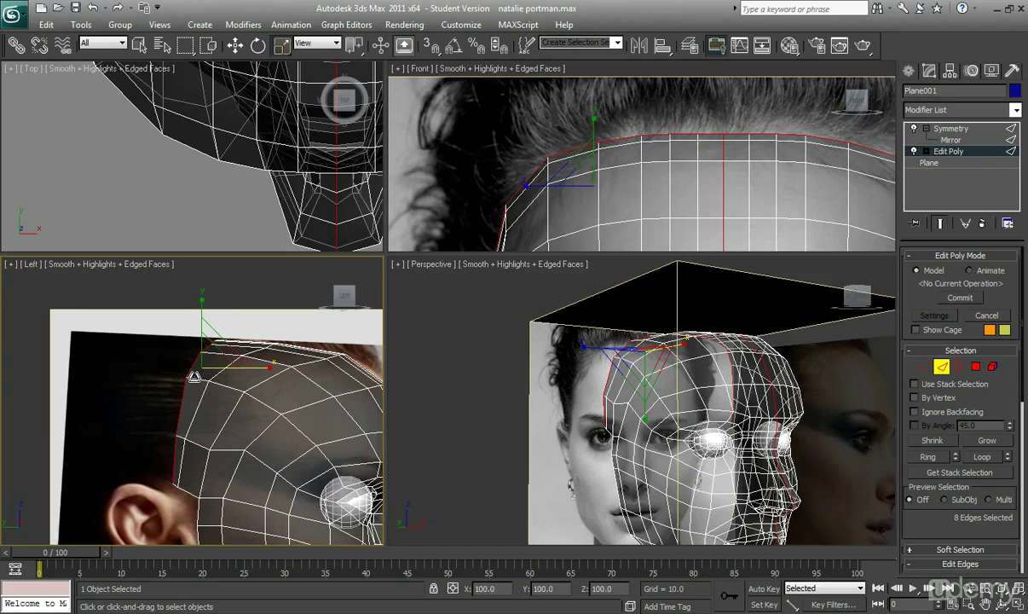
# Step: Move the flattened second-row border edges back and up along the skull, to about Y 8.8 and Z 70.2
pyautogui.click(233, 47)
pyautogui.moveTo(198, 396); pyautogui.dragTo(217, 349, button='middle')
pyautogui.moveTo(257, 318); pyautogui.dragTo(210, 288)
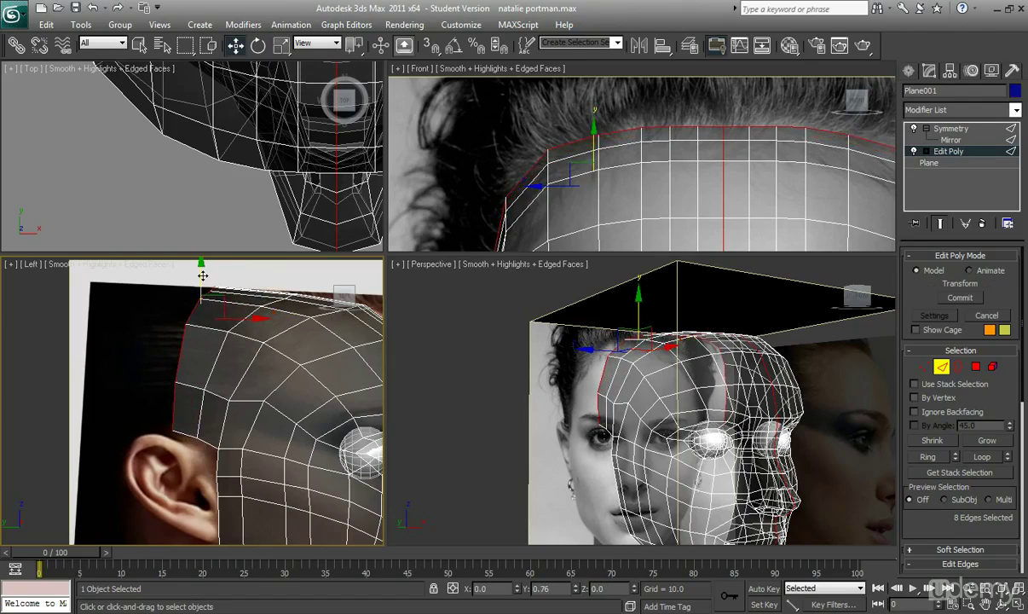
# Step: Select the edge loop just in front of the rear border and raise it to about Z 70.3 to follow the skull
pyautogui.click(804, 445)
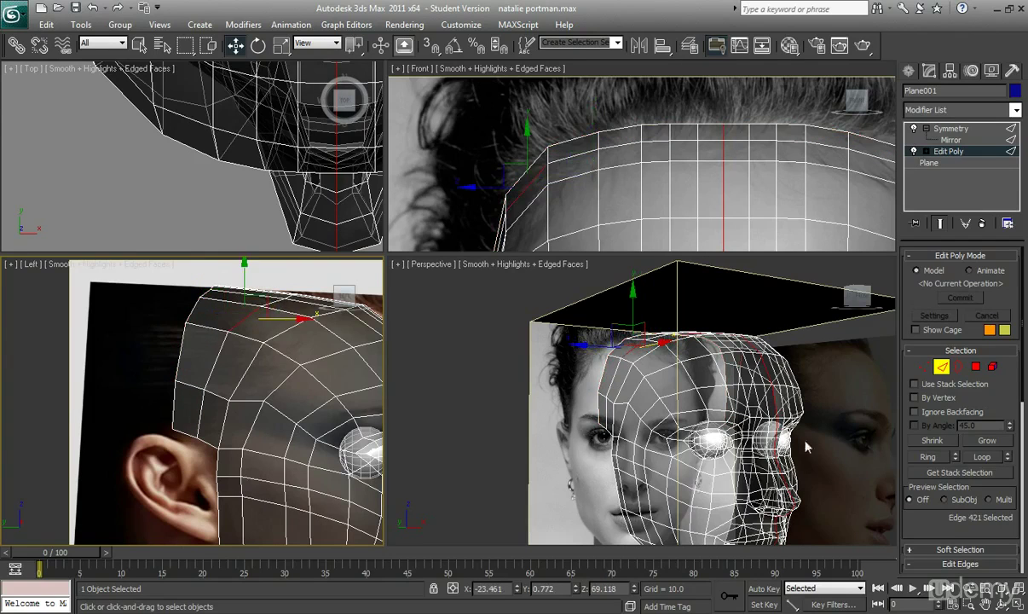
pyautogui.click(985, 462)
pyautogui.moveTo(271, 344); pyautogui.dragTo(267, 363, button='middle')
pyautogui.moveTo(261, 307); pyautogui.dragTo(261, 294)
pyautogui.scroll(-2, 260, 317)
pyautogui.moveTo(260, 317); pyautogui.dragTo(209, 327, button='middle')
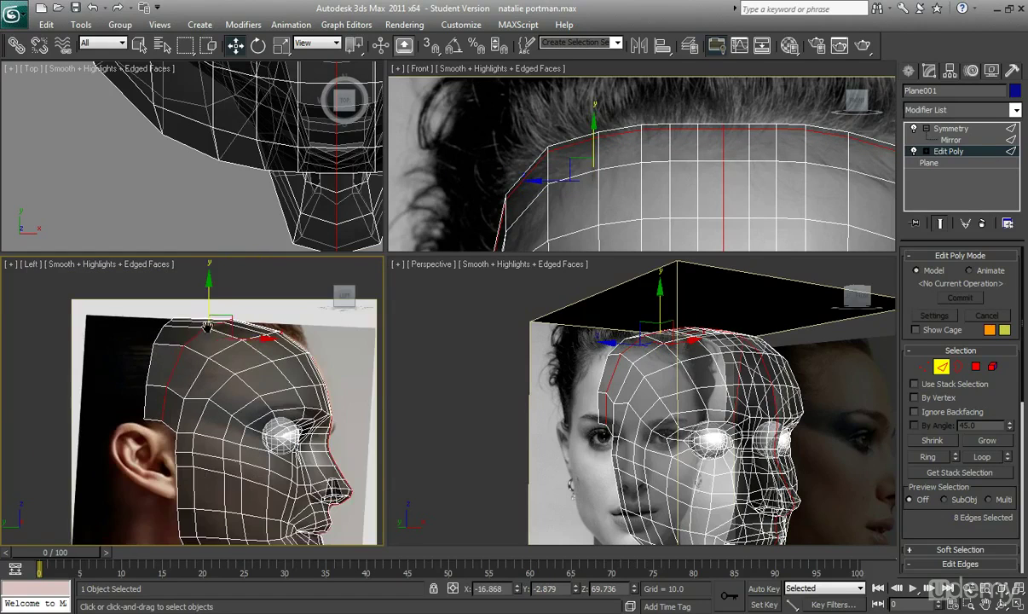
pyautogui.moveTo(208, 301); pyautogui.dragTo(208, 299)
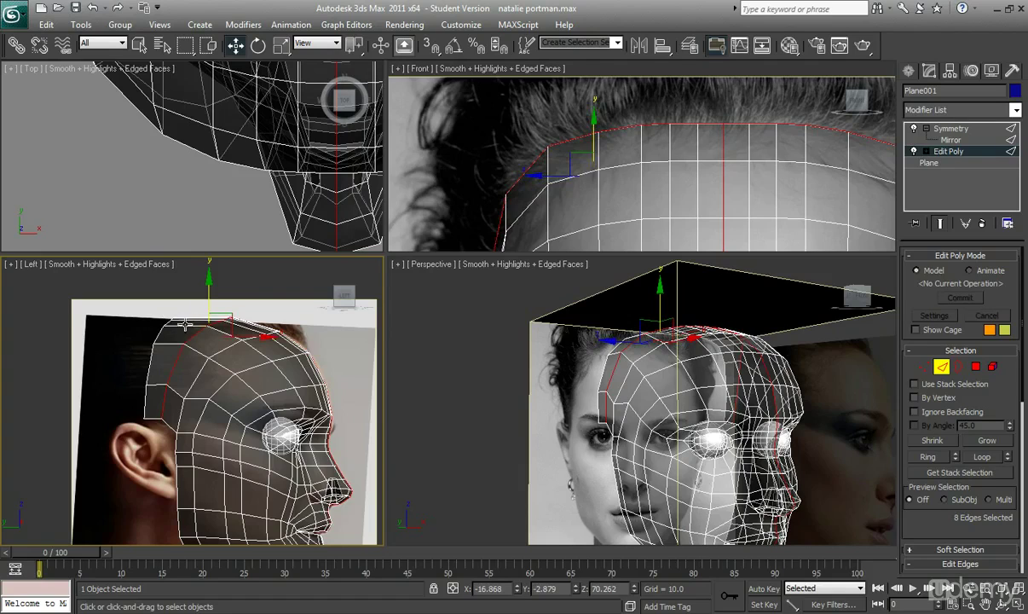
pyautogui.moveTo(162, 342); pyautogui.dragTo(198, 328, button='middle')
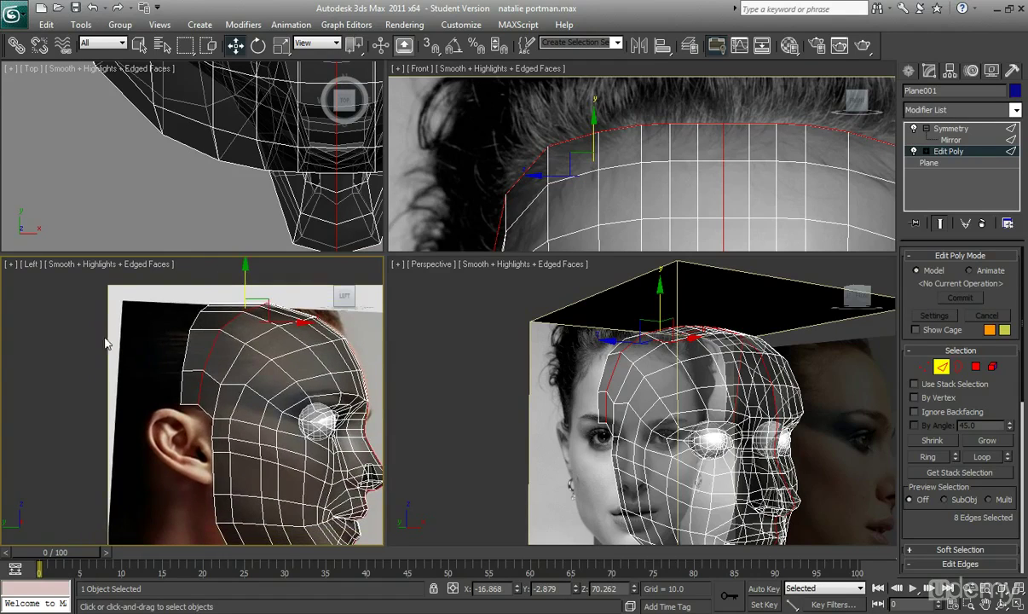
# Step: Select the whole rear border loop and raise it to about Z 71.3 to round the top of the head
pyautogui.click(186, 344)
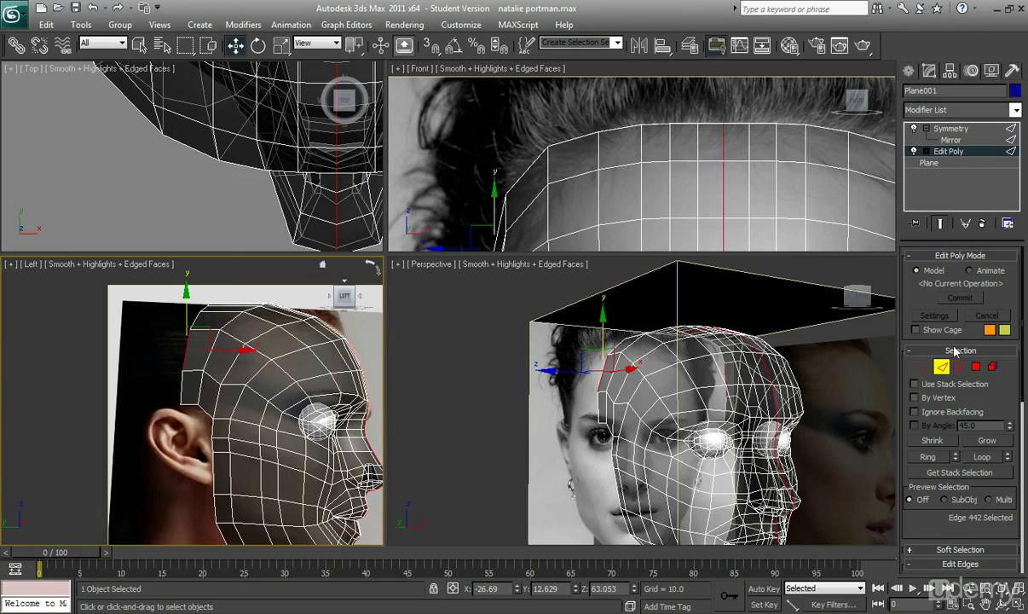
pyautogui.click(980, 461)
pyautogui.moveTo(207, 293); pyautogui.dragTo(219, 310, button='middle')
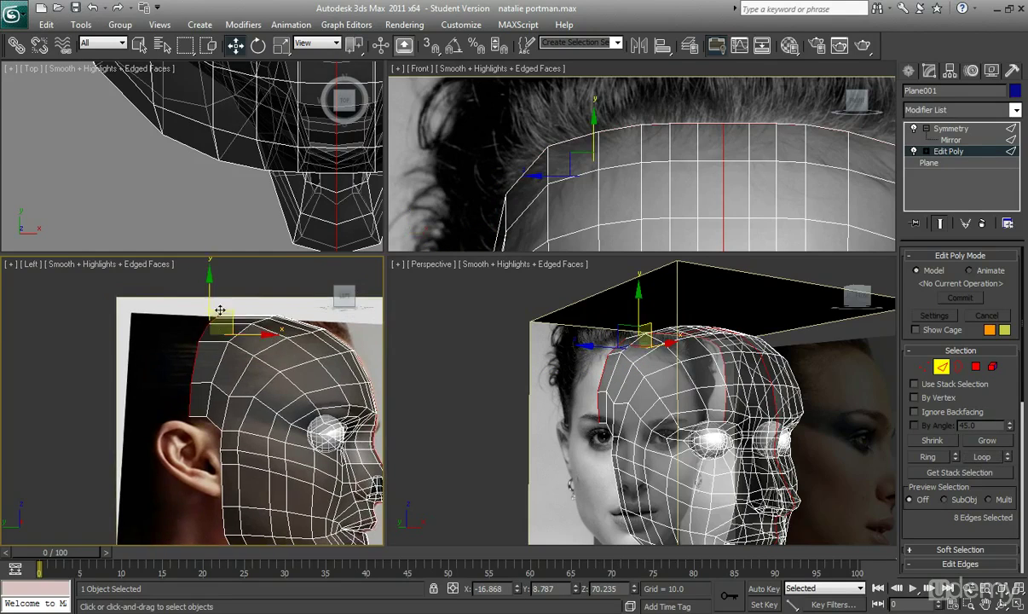
pyautogui.moveTo(209, 294); pyautogui.dragTo(207, 292)
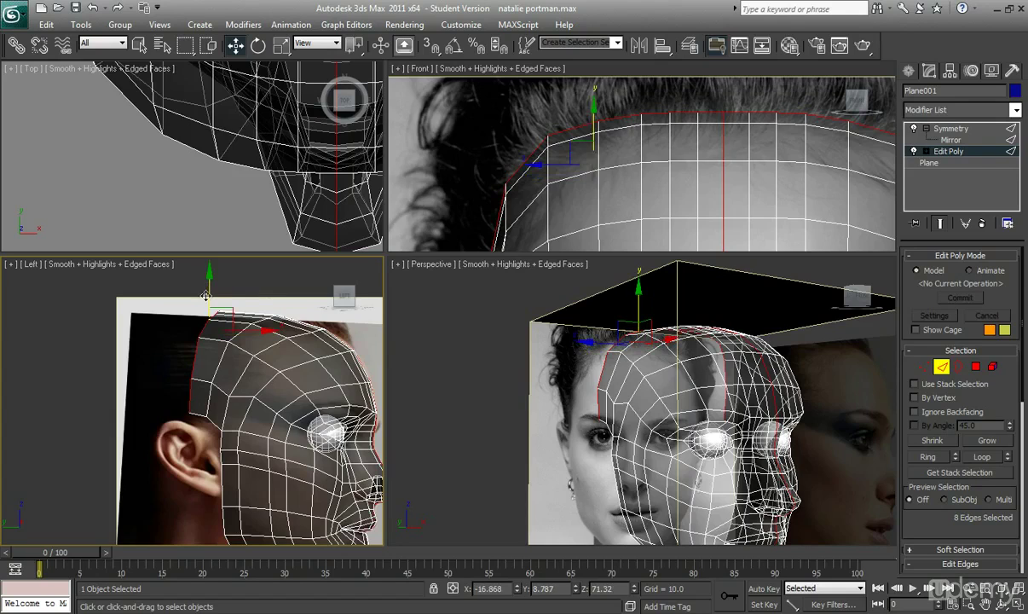
# Step: Extrude a third row of polygons back above the ear and scale its border edges into a near-vertical line
pyautogui.moveTo(255, 358); pyautogui.dragTo(251, 362, button='middle')
pyautogui.moveTo(252, 334); pyautogui.dragTo(161, 305)
pyautogui.click(282, 45)
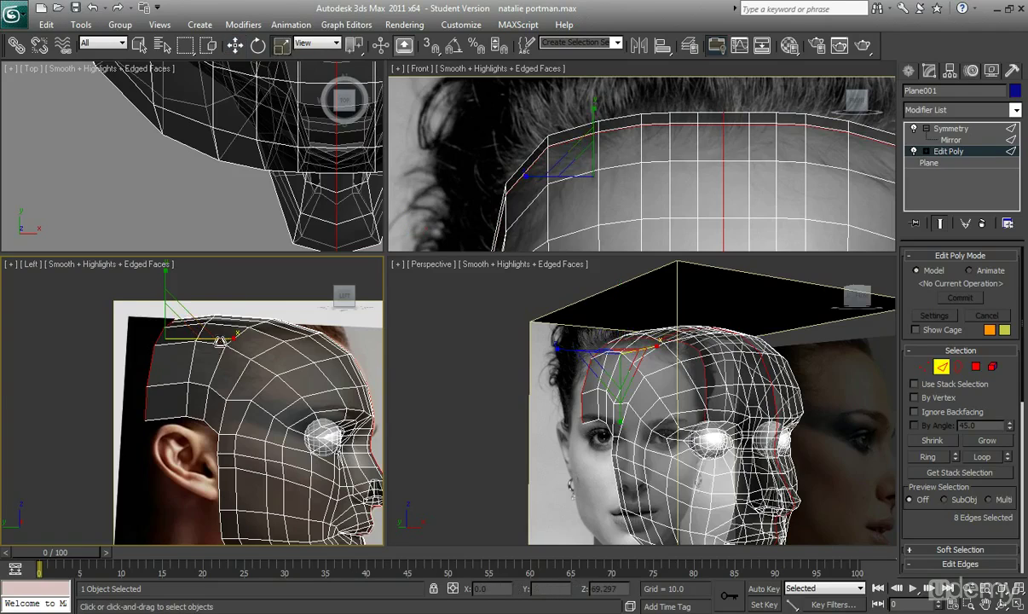
pyautogui.moveTo(208, 342); pyautogui.dragTo(107, 340)
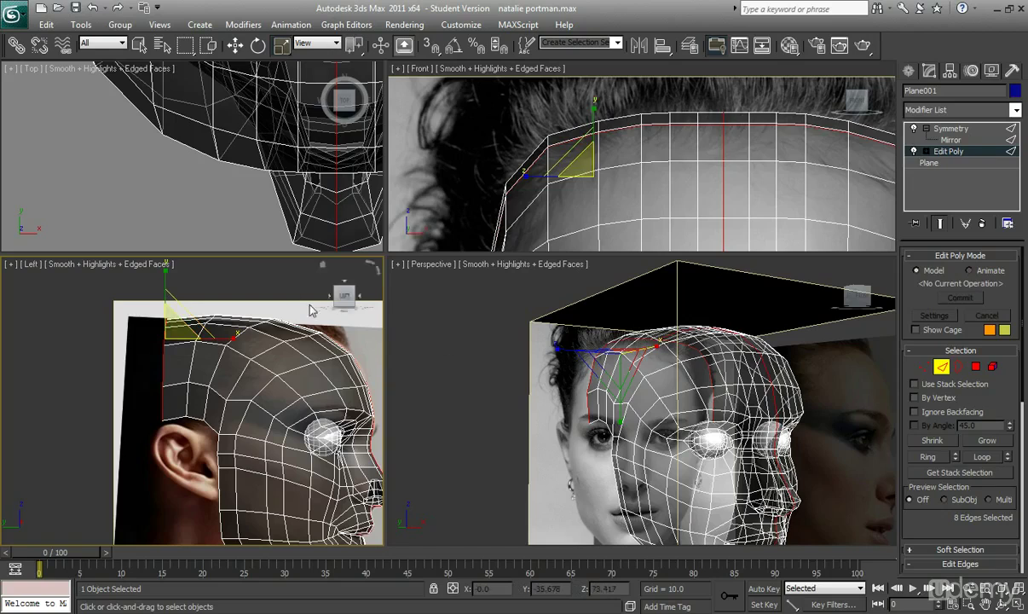
# Step: Shift the third-row border edges slightly forward in the side view, to about Y 18.1
pyautogui.click(234, 46)
pyautogui.moveTo(199, 364); pyautogui.dragTo(209, 365, button='middle')
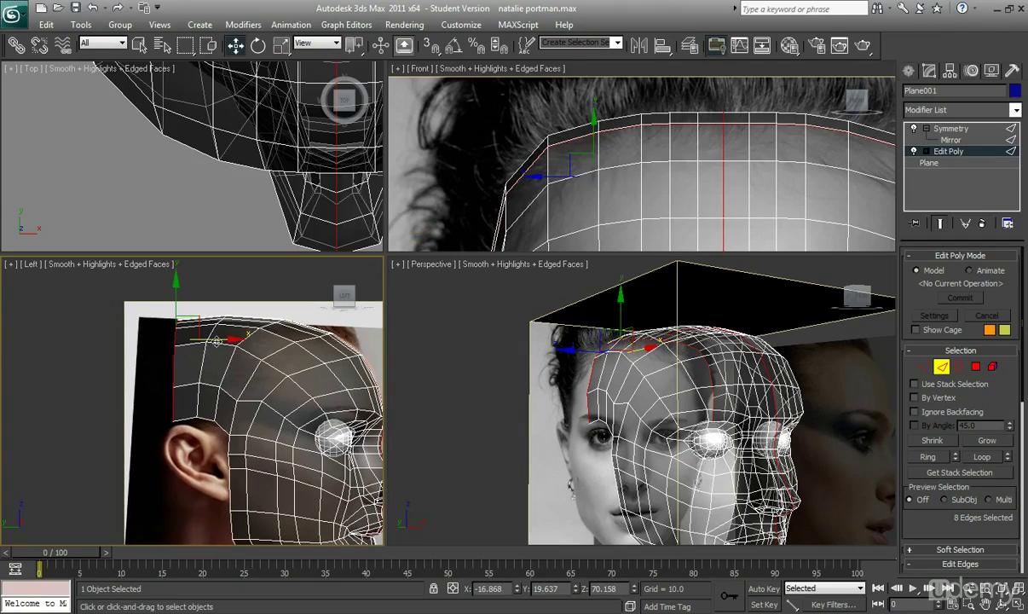
pyautogui.moveTo(216, 339); pyautogui.dragTo(223, 340)
pyautogui.moveTo(244, 429); pyautogui.dragTo(256, 408, button='middle')
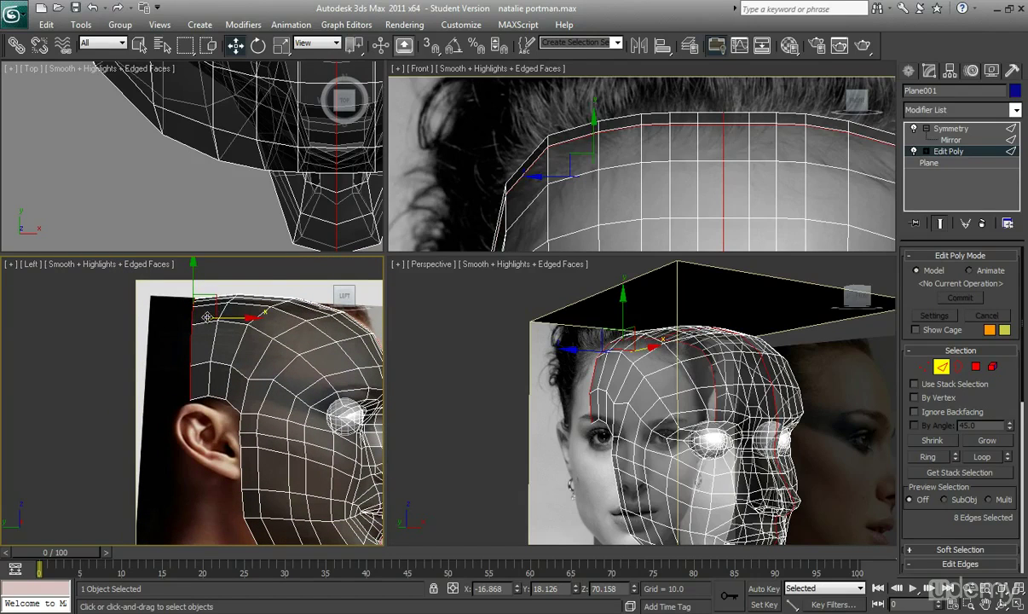
pyautogui.moveTo(209, 316); pyautogui.dragTo(226, 316, button='middle')
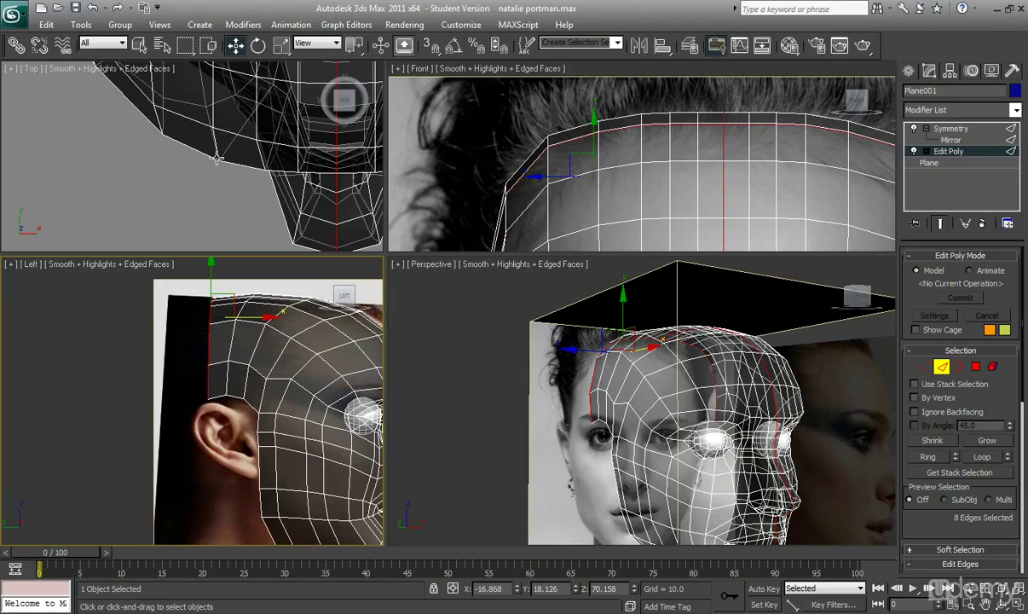
# Step: Extrude a fourth row of polygons back and down behind the ear, and scale its border edges into a straight vertical line
pyautogui.moveTo(259, 368); pyautogui.dragTo(245, 348, button='middle')
pyautogui.moveTo(255, 326); pyautogui.dragTo(598, 389)
pyautogui.click(280, 46)
pyautogui.moveTo(47, 372); pyautogui.dragTo(47, 373)
pyautogui.moveTo(197, 376); pyautogui.dragTo(251, 420, button='middle')
pyautogui.scroll(4, 239, 418)
pyautogui.moveTo(255, 370); pyautogui.dragTo(939, 433)
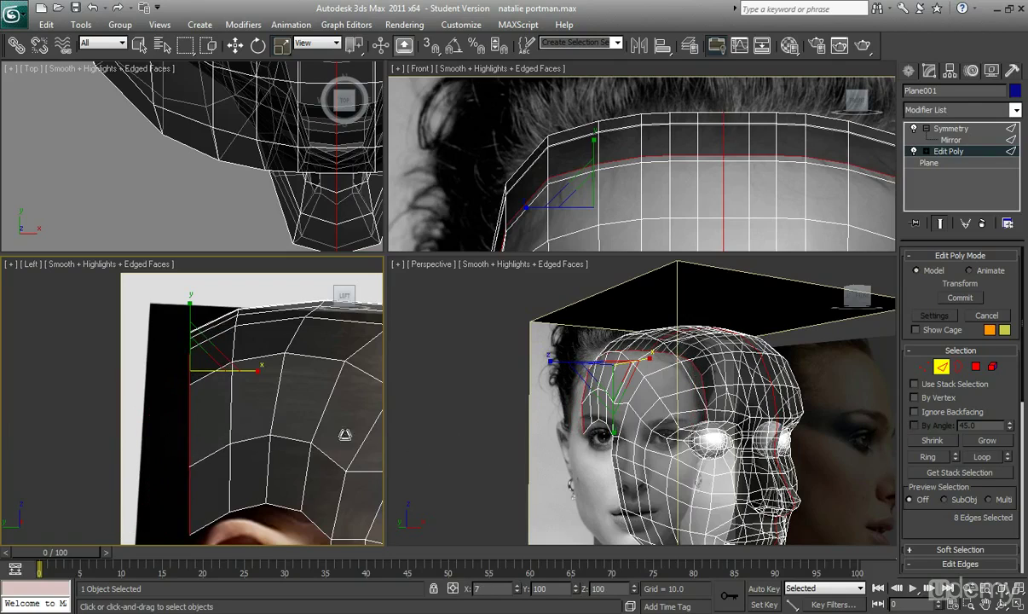
pyautogui.moveTo(346, 348); pyautogui.dragTo(345, 346)
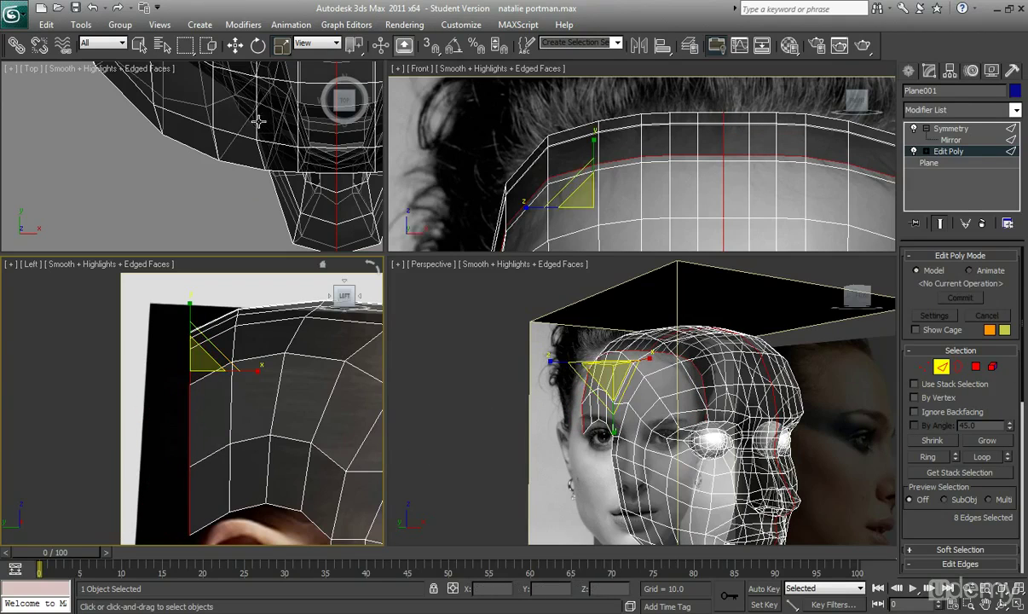
# Step: Rotate the straightened rear border edges in the side view so their lower end tilts forward toward the ear
pyautogui.click(258, 47)
pyautogui.scroll(-2, 275, 391)
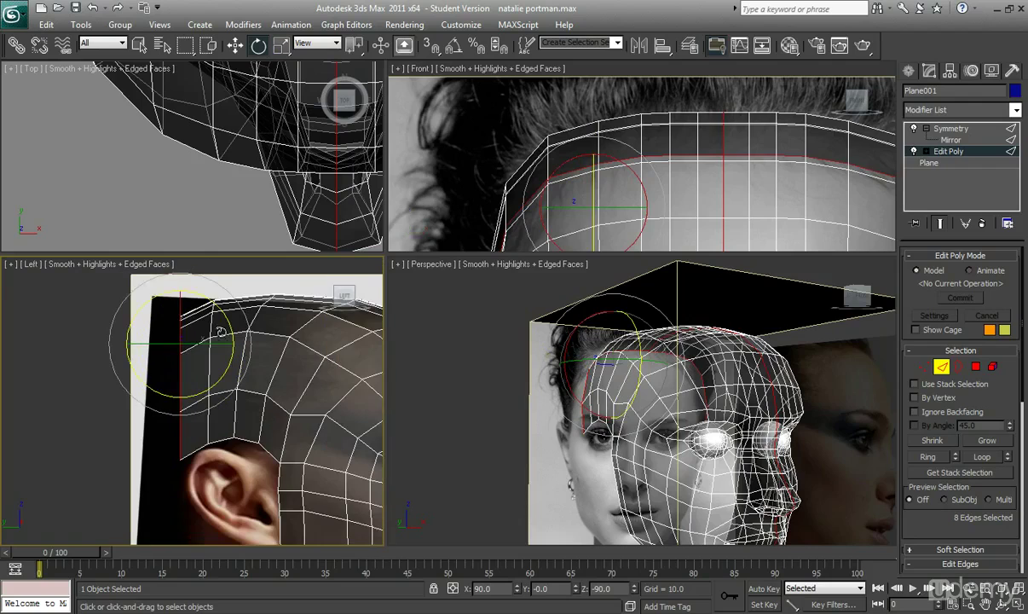
pyautogui.moveTo(228, 327); pyautogui.dragTo(223, 300)
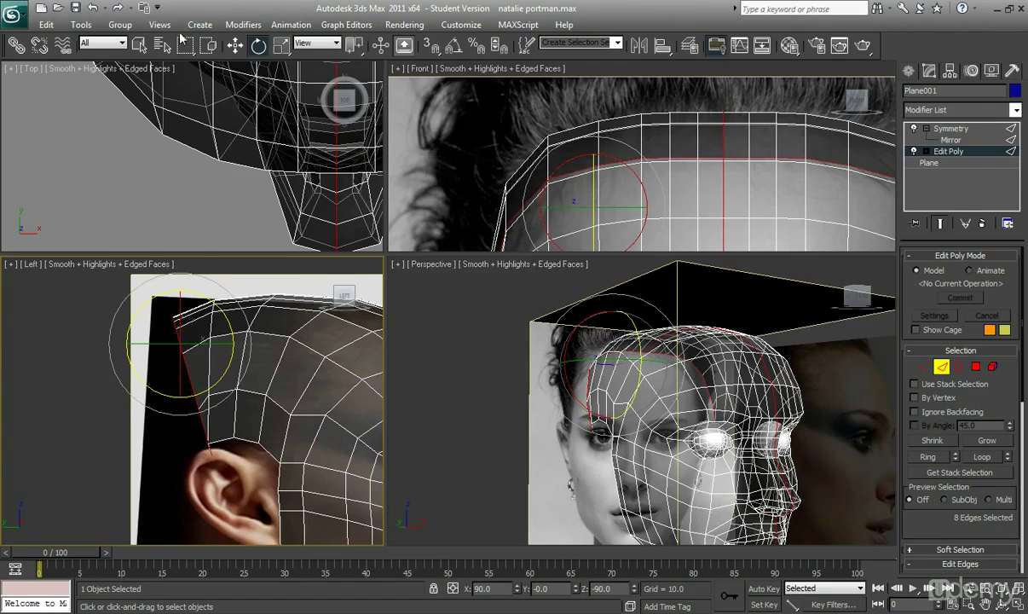
pyautogui.press('w')
pyautogui.scroll(1, 207, 320)
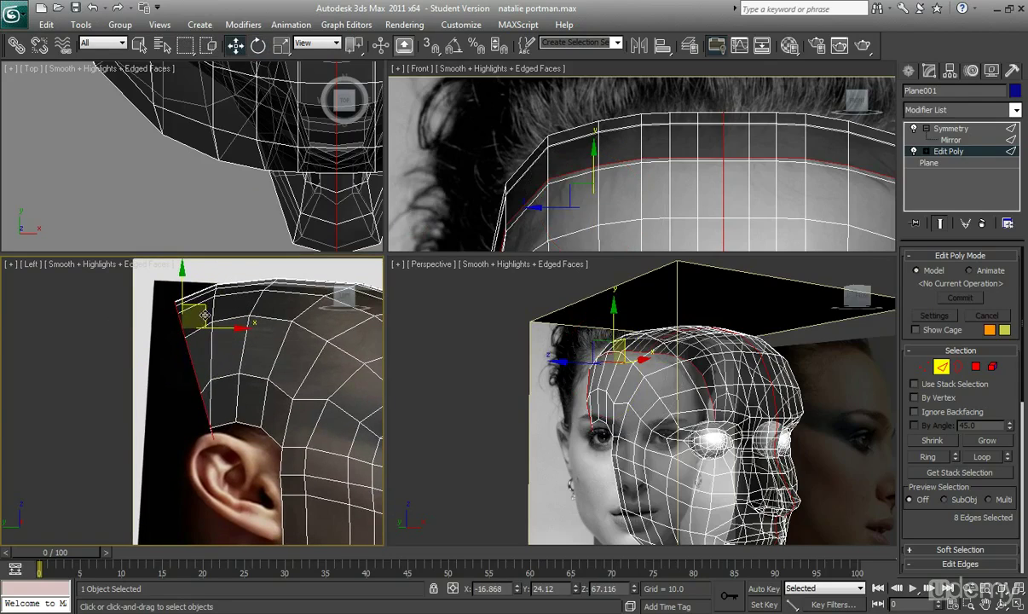
# Step: Extrude a fifth row of polygons down behind the ear, rotate its border edges so the lower end swings forward, ending at about Y 39, Z 53.9
pyautogui.moveTo(205, 315); pyautogui.dragTo(160, 355)
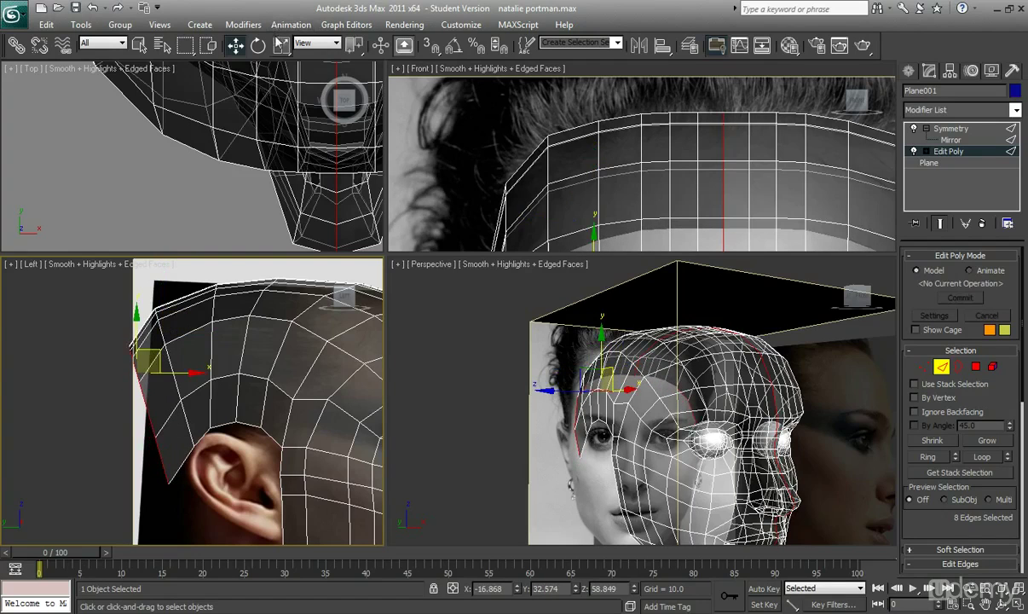
pyautogui.click(258, 45)
pyautogui.moveTo(170, 331); pyautogui.dragTo(217, 115)
pyautogui.click(236, 46)
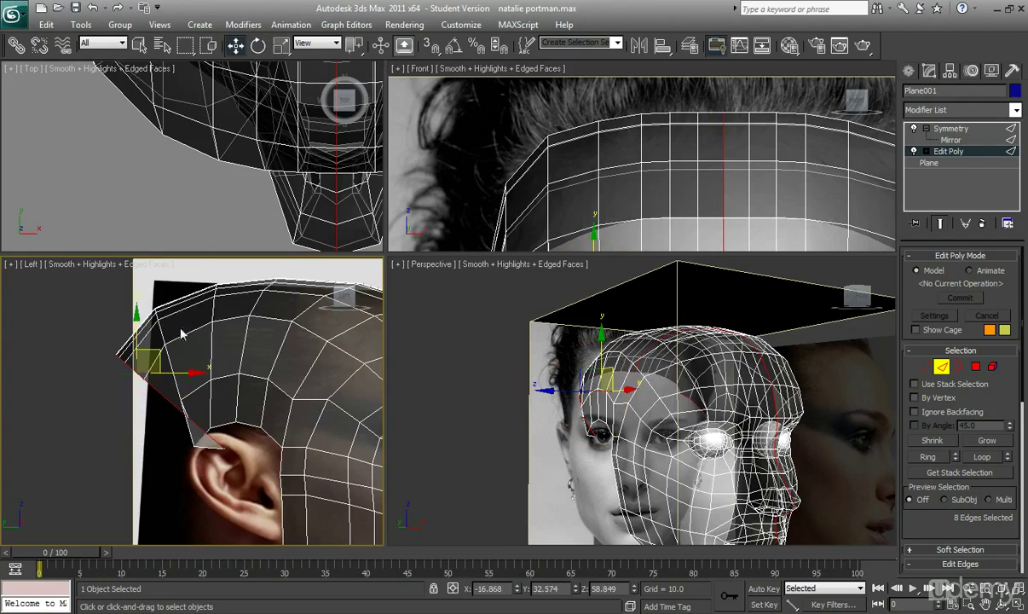
pyautogui.moveTo(161, 353); pyautogui.dragTo(124, 378)
# Step: Scale the fifth-row border edges slightly narrower along the horizontal axis in the side view
pyautogui.scroll(-3, 193, 355)
pyautogui.scroll(-2, 218, 372)
pyautogui.scroll(2, 218, 373)
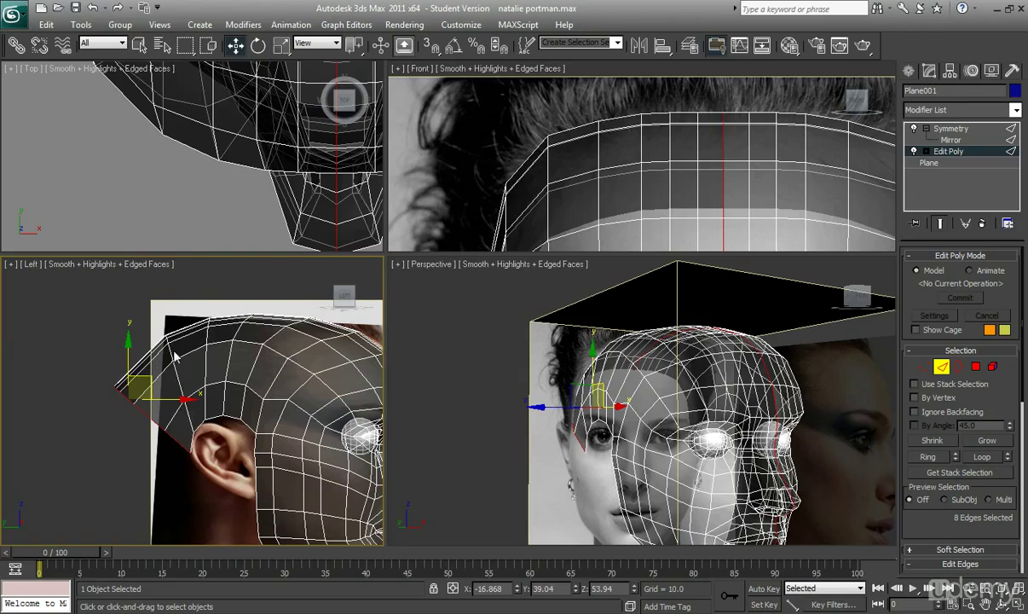
pyautogui.scroll(-3, 118, 378)
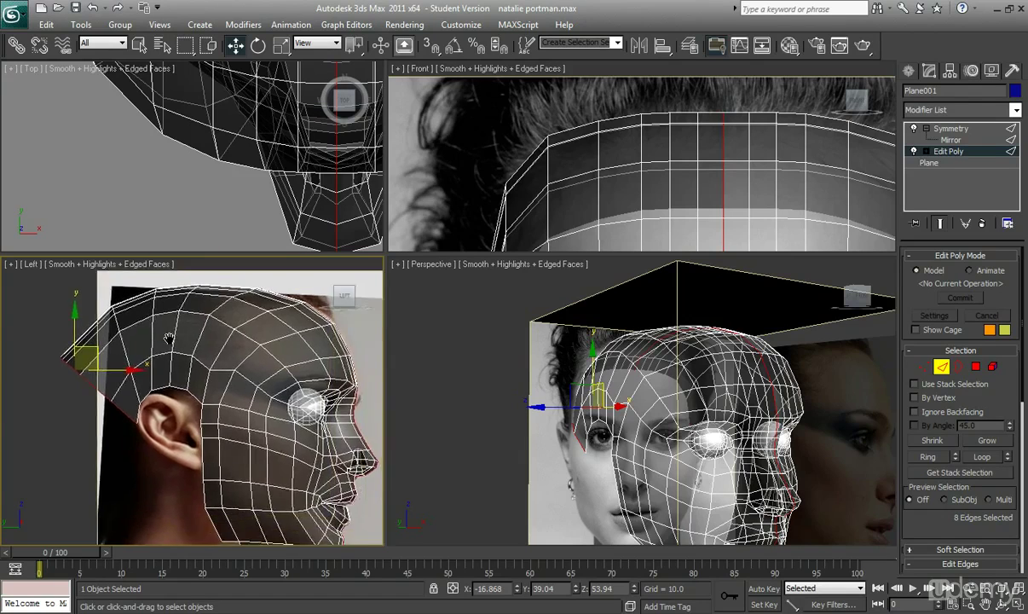
pyautogui.scroll(3, 196, 352)
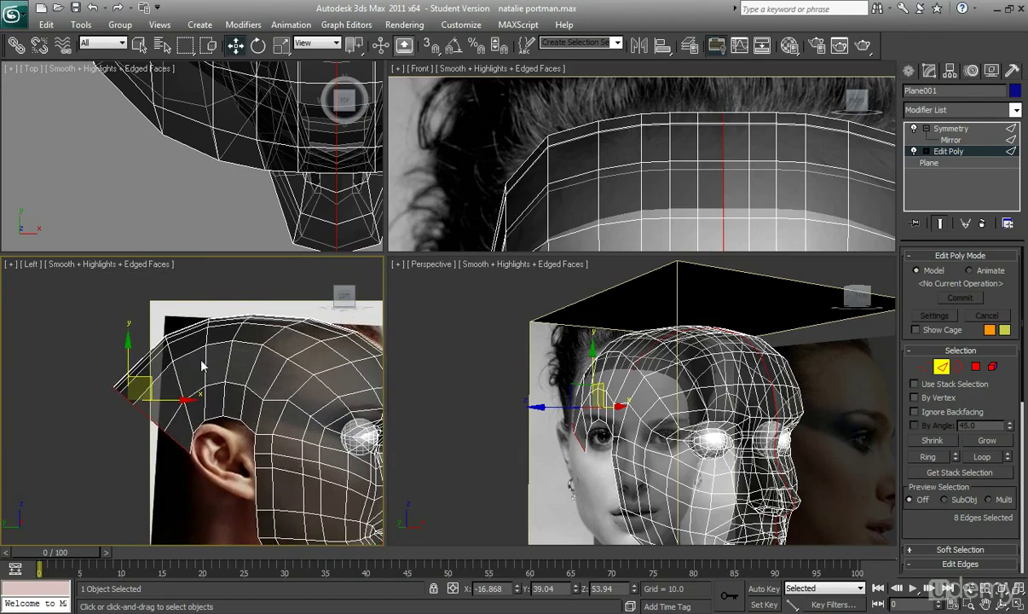
pyautogui.scroll(3, 188, 340)
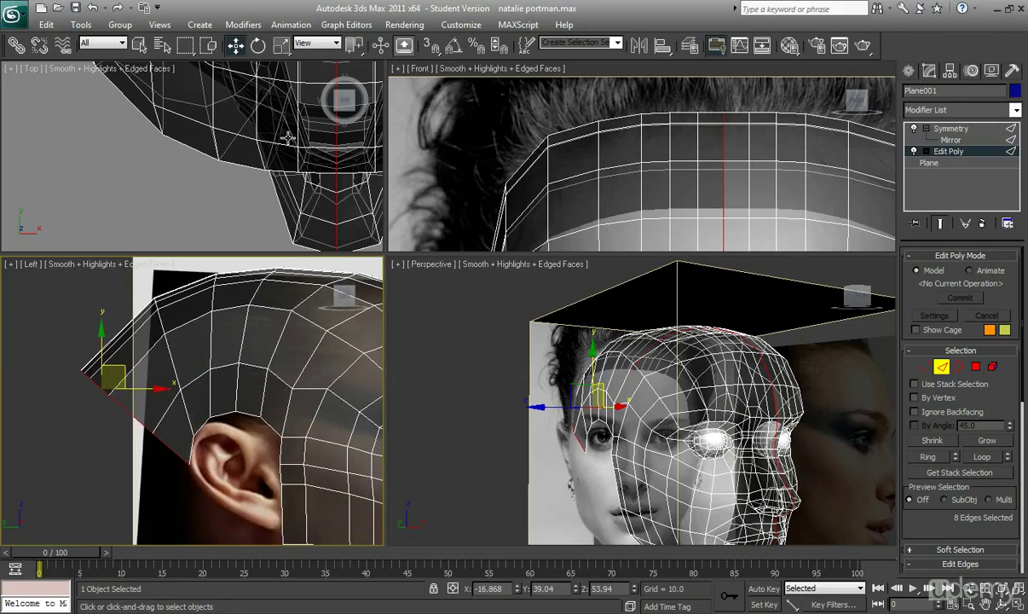
pyautogui.click(281, 45)
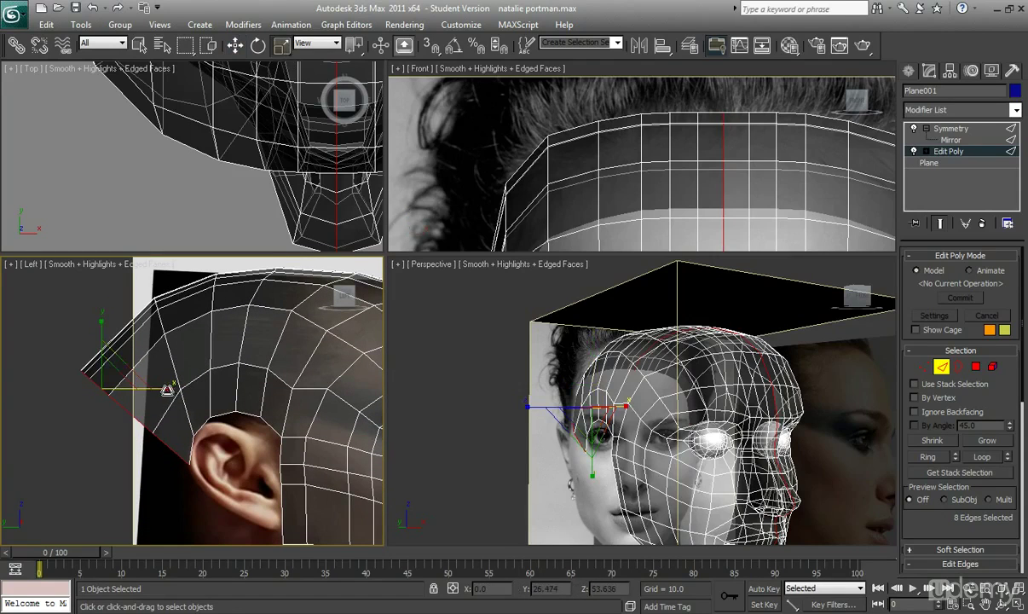
pyautogui.moveTo(167, 389); pyautogui.dragTo(147, 389)
# Step: Rotate the fifth-row border edges about 16° in the side view and move them to about Y 37.8, Z 50.5
pyautogui.click(258, 44)
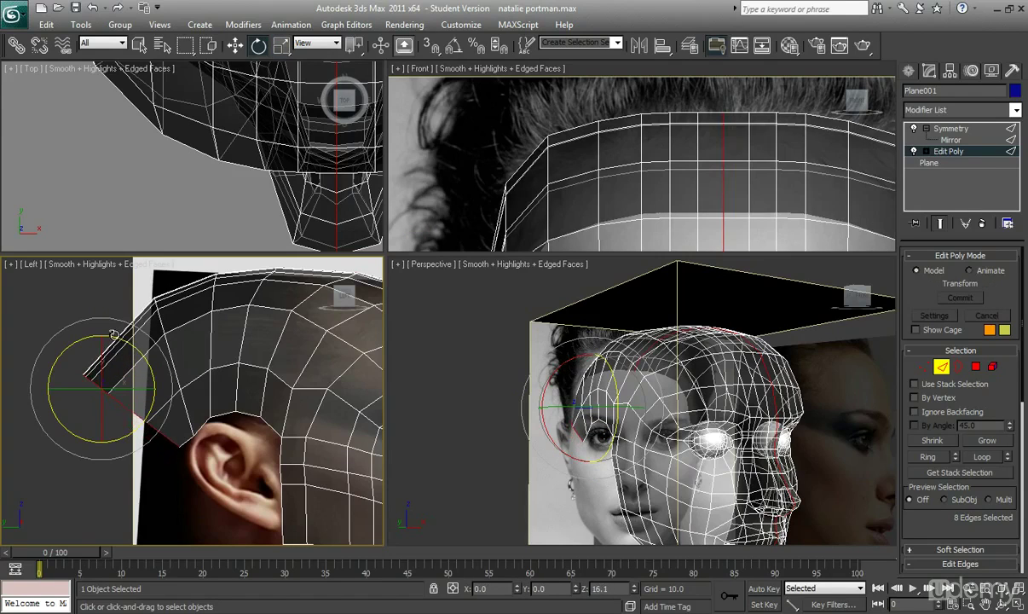
pyautogui.click(235, 45)
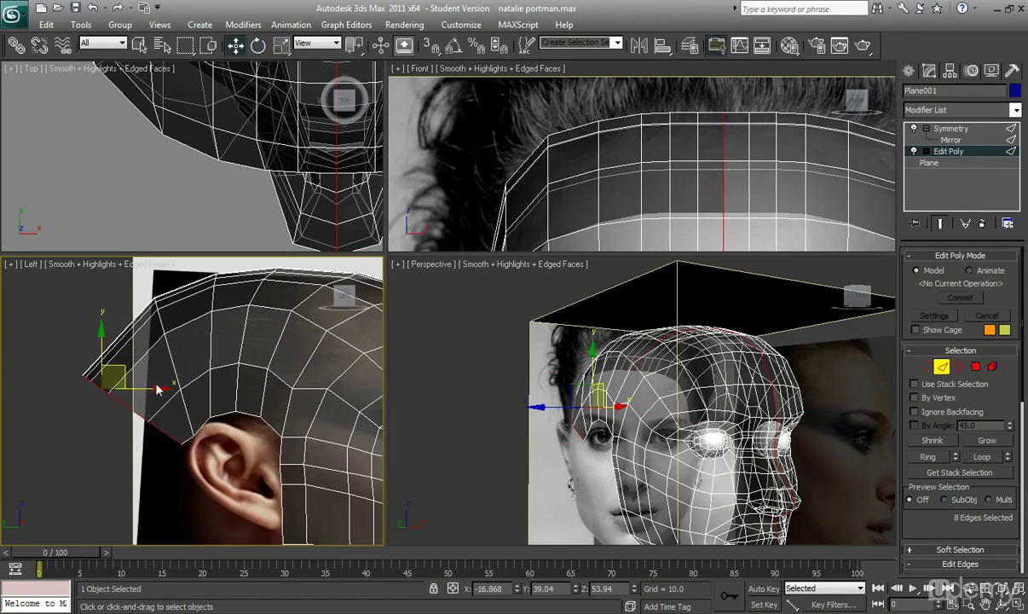
pyautogui.moveTo(126, 372); pyautogui.dragTo(132, 389)
# Step: Extrude a sixth row downward behind the ear, rotating its border edges to nearly horizontal and placing them at about Y 36.6, Z 29.7
pyautogui.moveTo(131, 390); pyautogui.dragTo(125, 369, button='middle')
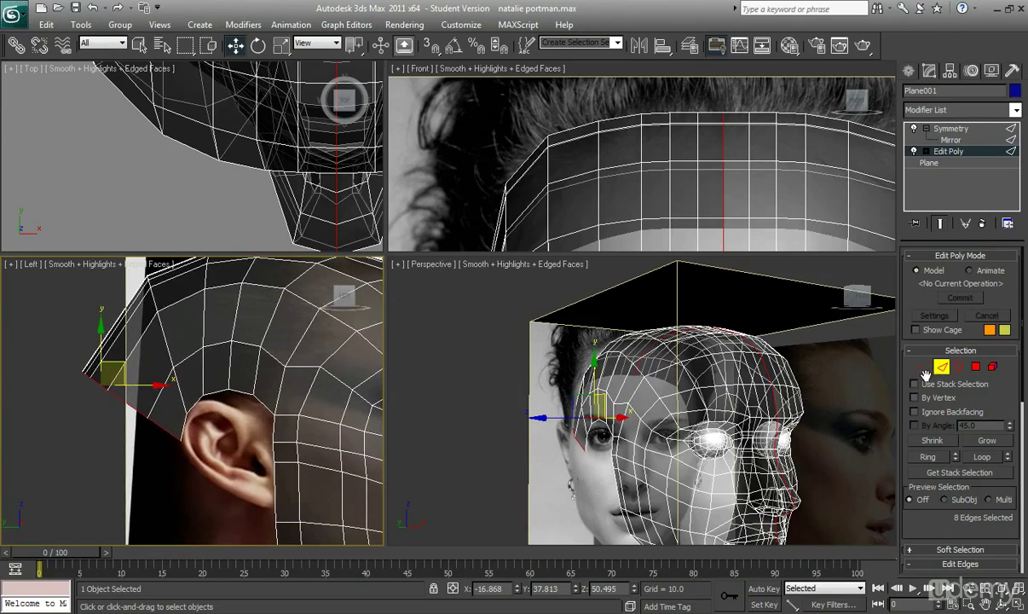
pyautogui.moveTo(165, 450); pyautogui.dragTo(158, 422, button='middle')
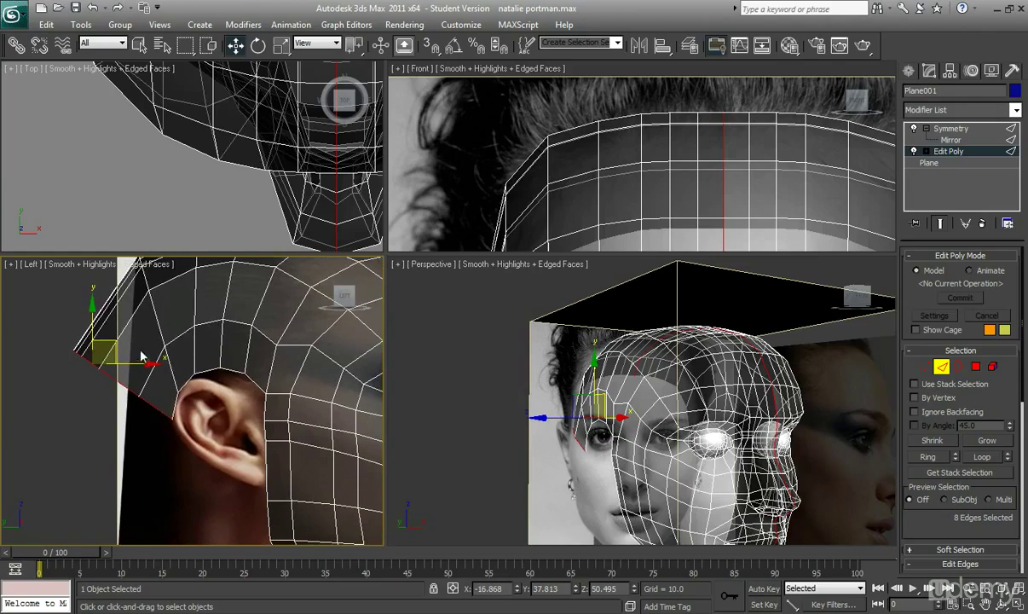
pyautogui.keyDown('shift'); pyautogui.moveTo(114, 344); pyautogui.dragTo(128, 372); pyautogui.keyUp('shift')
pyautogui.click(259, 47)
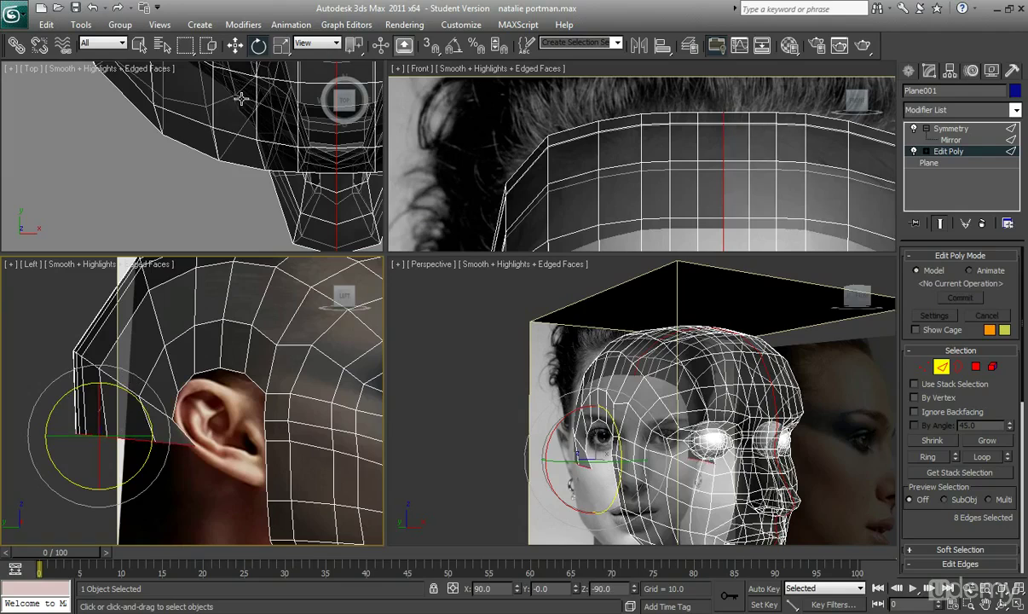
pyautogui.click(237, 47)
pyautogui.moveTo(136, 408); pyautogui.dragTo(142, 413, button='middle')
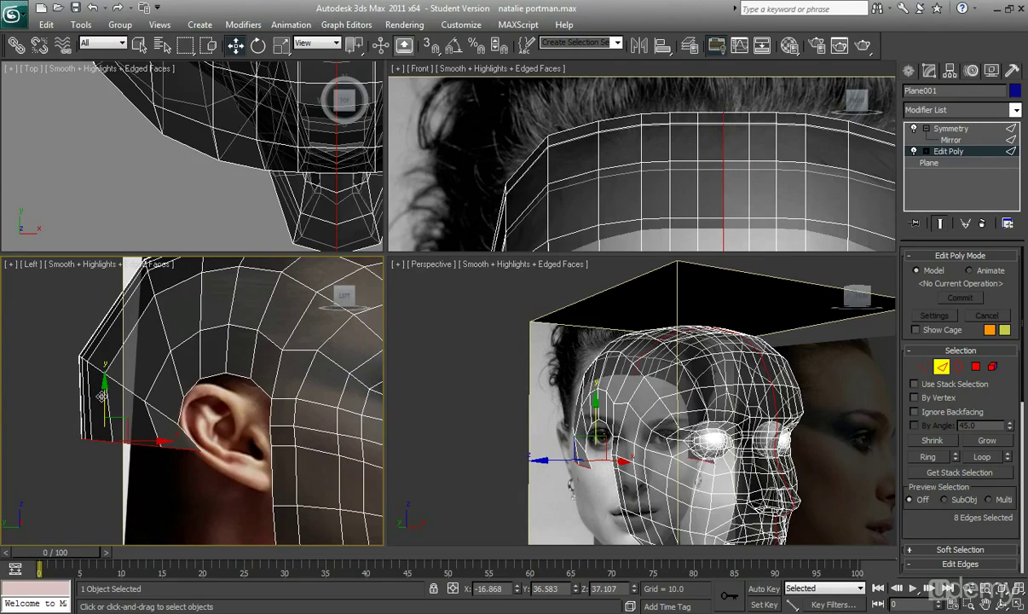
pyautogui.moveTo(101, 397); pyautogui.dragTo(104, 418)
# Step: Scale the sixth-row border edges slightly narrower in the side view to follow the back of the head
pyautogui.moveTo(128, 433); pyautogui.dragTo(121, 425, button='middle')
pyautogui.scroll(-3, 124, 425)
pyautogui.scroll(3, 124, 425)
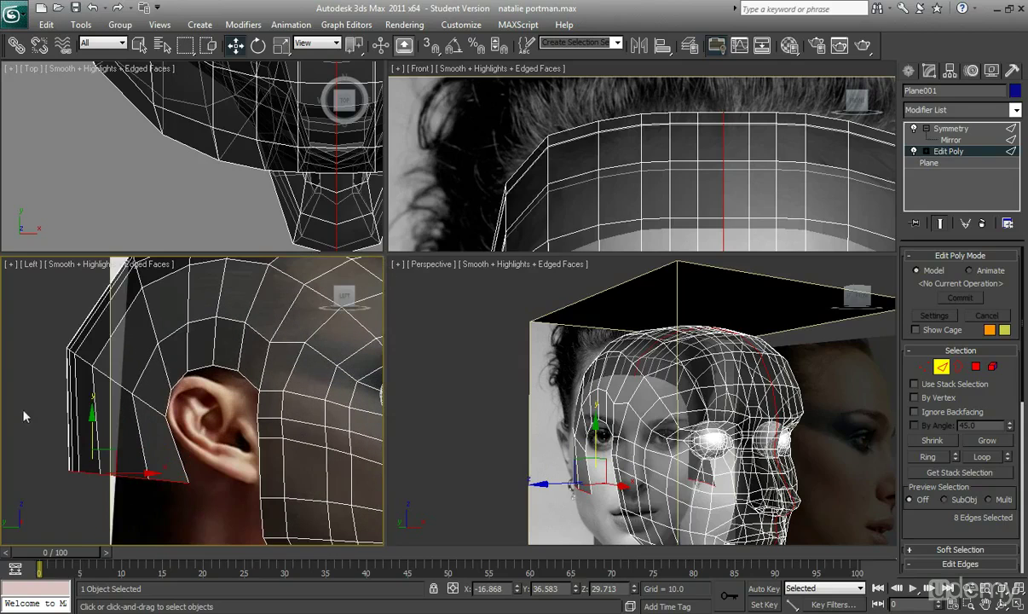
pyautogui.moveTo(139, 452); pyautogui.dragTo(167, 441, button='middle')
pyautogui.scroll(-3, 132, 434)
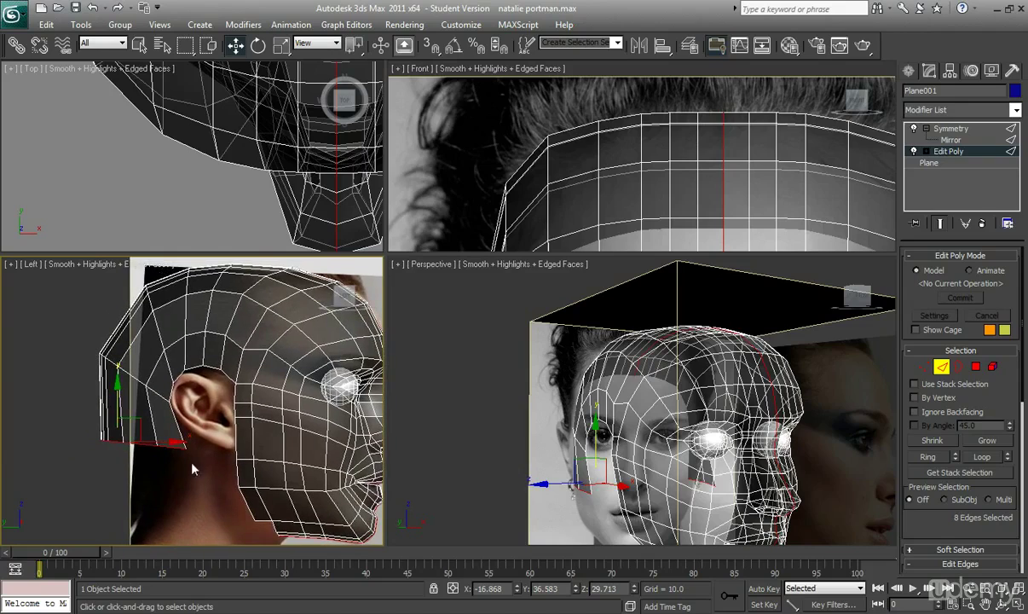
pyautogui.click(282, 46)
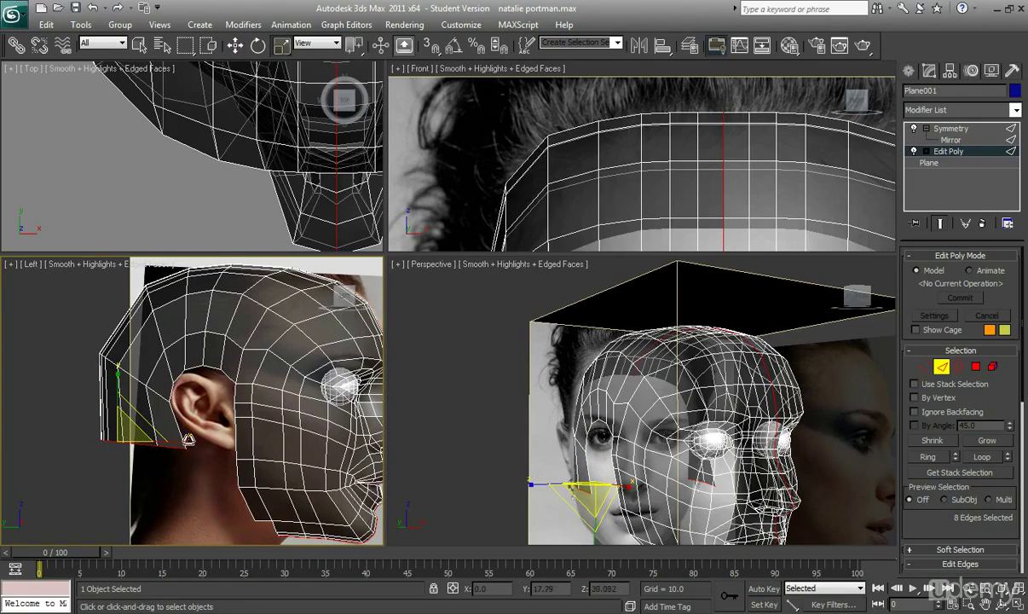
pyautogui.moveTo(180, 435); pyautogui.dragTo(173, 441)
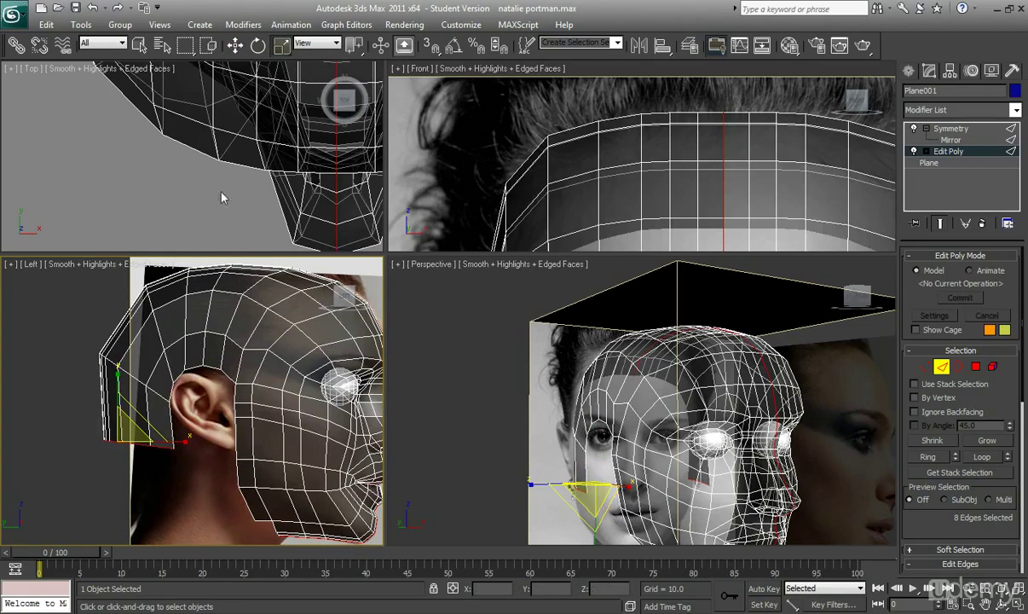
# Step: Extrude a seventh row of polygons down and forward toward the neck, to about Y 32.6, Z 21.2
pyautogui.click(236, 45)
pyautogui.scroll(4, 173, 434)
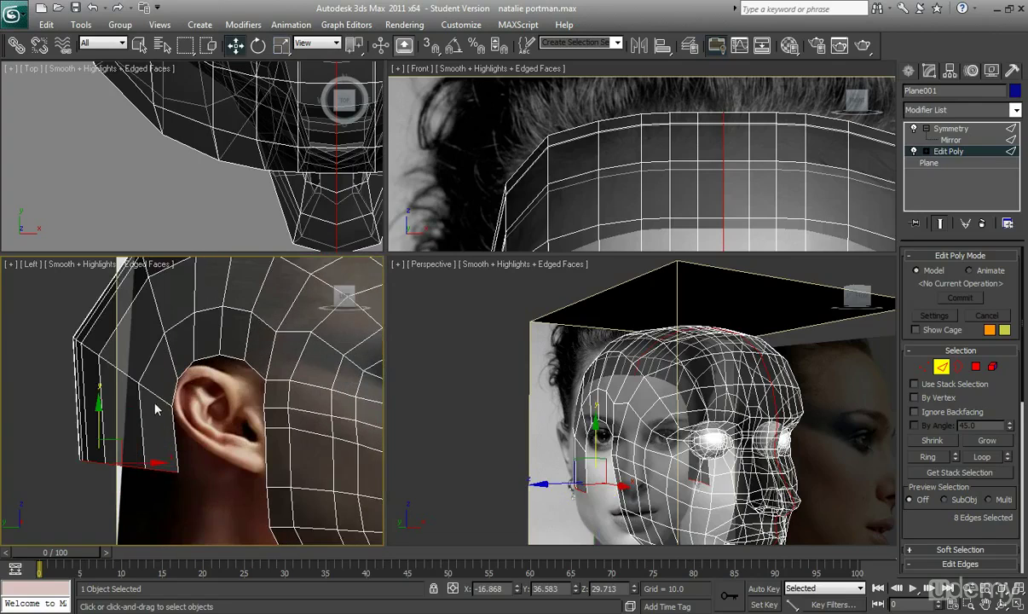
pyautogui.moveTo(173, 435); pyautogui.dragTo(149, 377, button='middle')
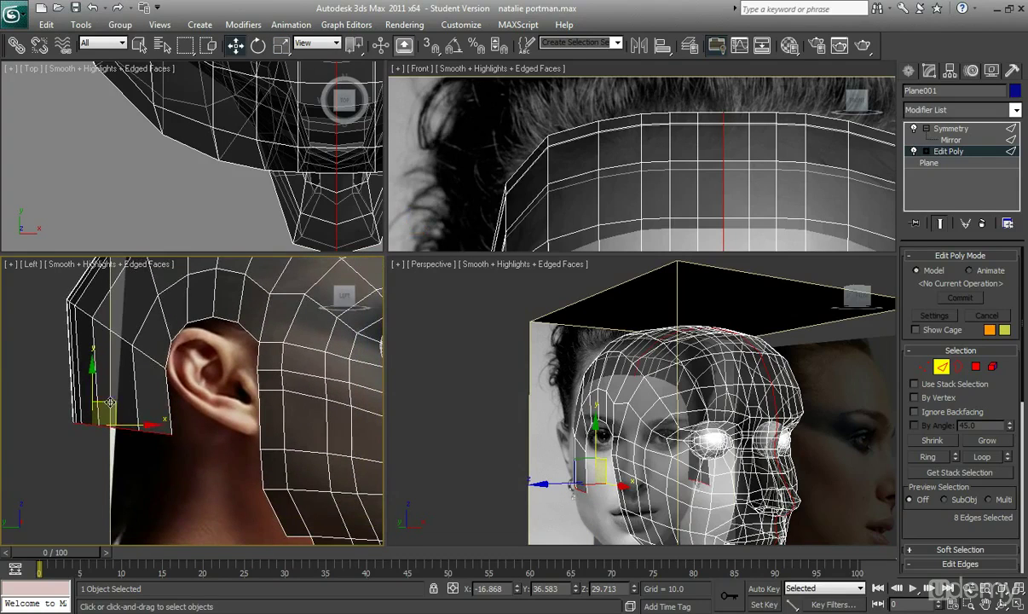
pyautogui.moveTo(109, 407); pyautogui.dragTo(157, 445)
pyautogui.scroll(-4, 119, 409)
pyautogui.scroll(3, 127, 415)
pyautogui.scroll(3, 253, 429)
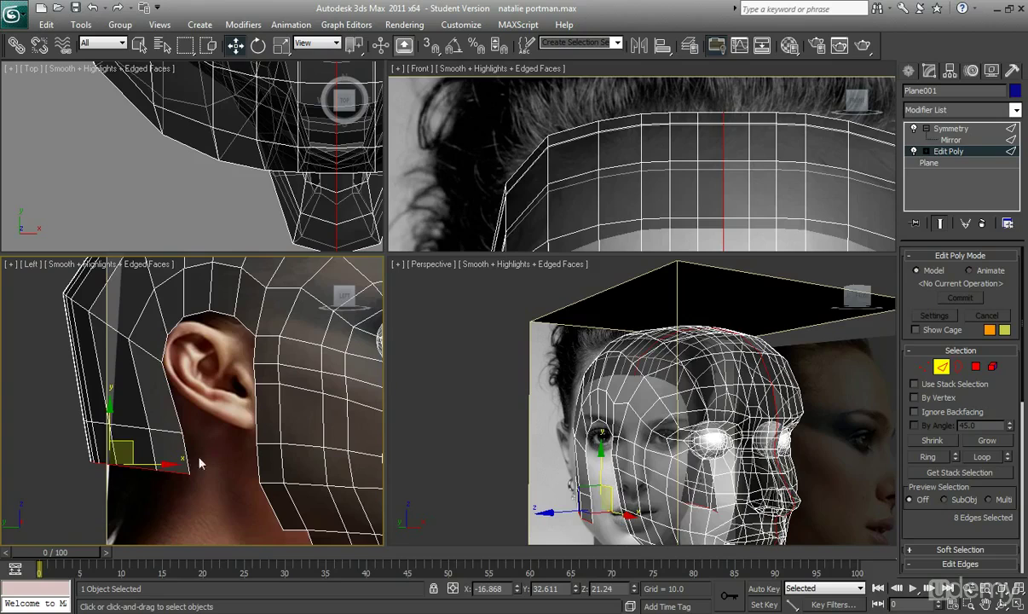
# Step: Extrude an eighth row of polygons down the back of the neck, to about Y 31.2, Z 11.1
pyautogui.scroll(-3, 219, 480)
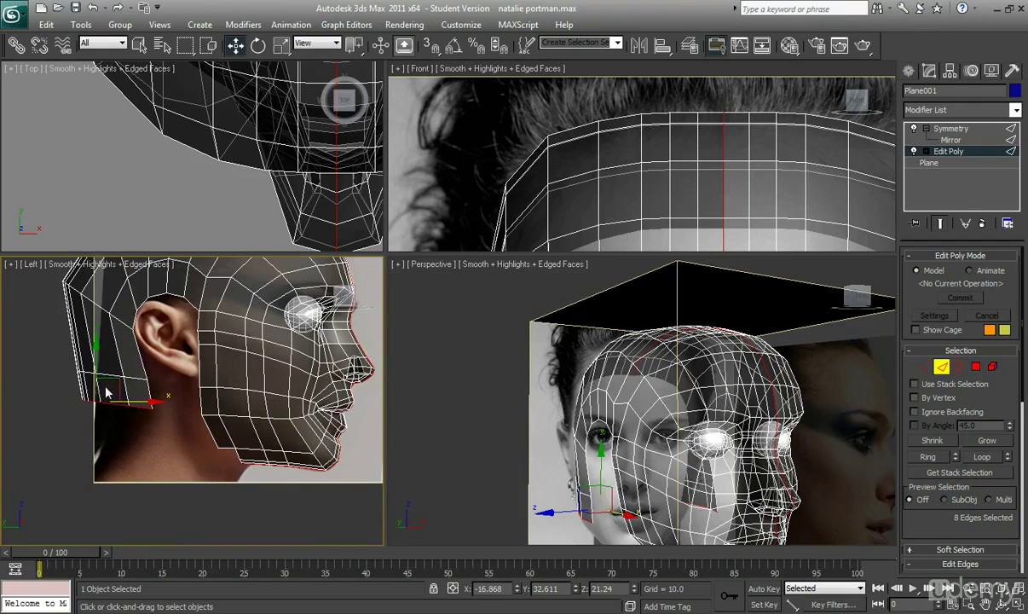
pyautogui.moveTo(111, 379); pyautogui.dragTo(115, 420)
pyautogui.moveTo(195, 389); pyautogui.dragTo(213, 454, button='middle')
# Step: Select the rearmost skull vertices in the side view and move them slightly forward and down
pyautogui.click(924, 368)
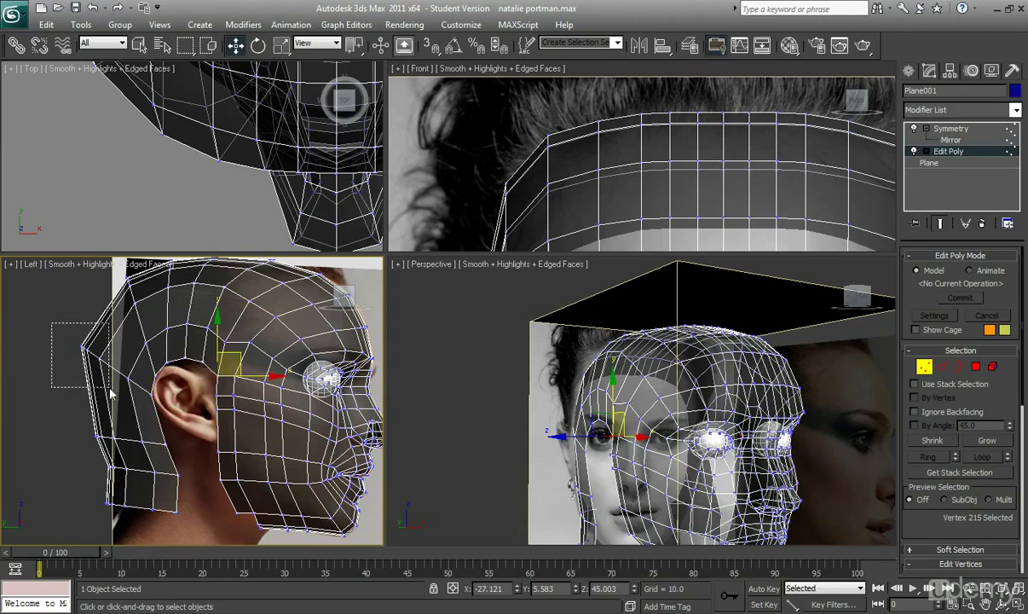
pyautogui.moveTo(110, 390); pyautogui.dragTo(111, 391)
pyautogui.moveTo(108, 333); pyautogui.dragTo(113, 340)
pyautogui.scroll(3, 191, 422)
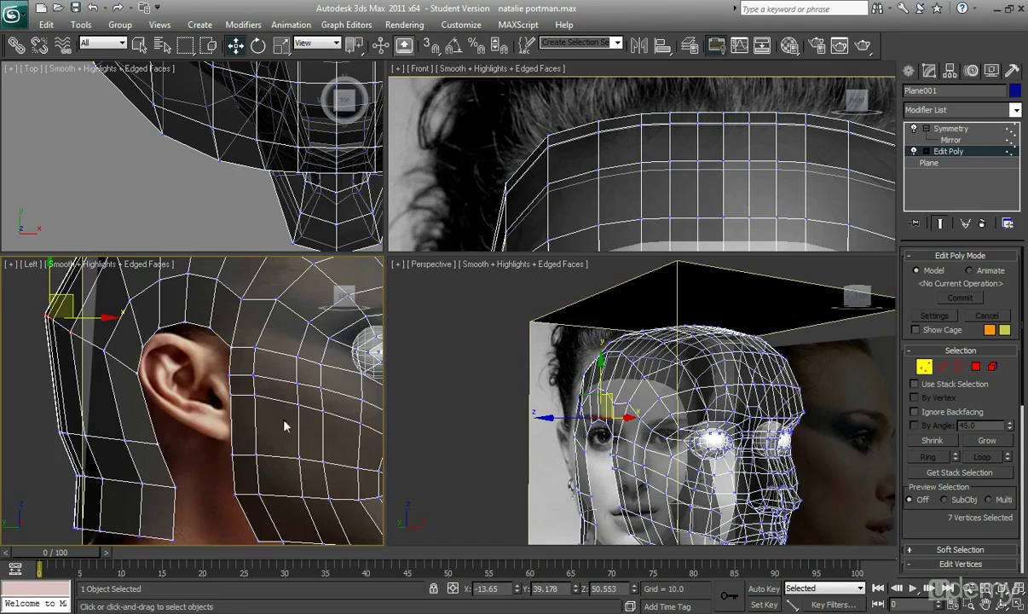
pyautogui.moveTo(203, 463); pyautogui.dragTo(209, 458, button='middle')
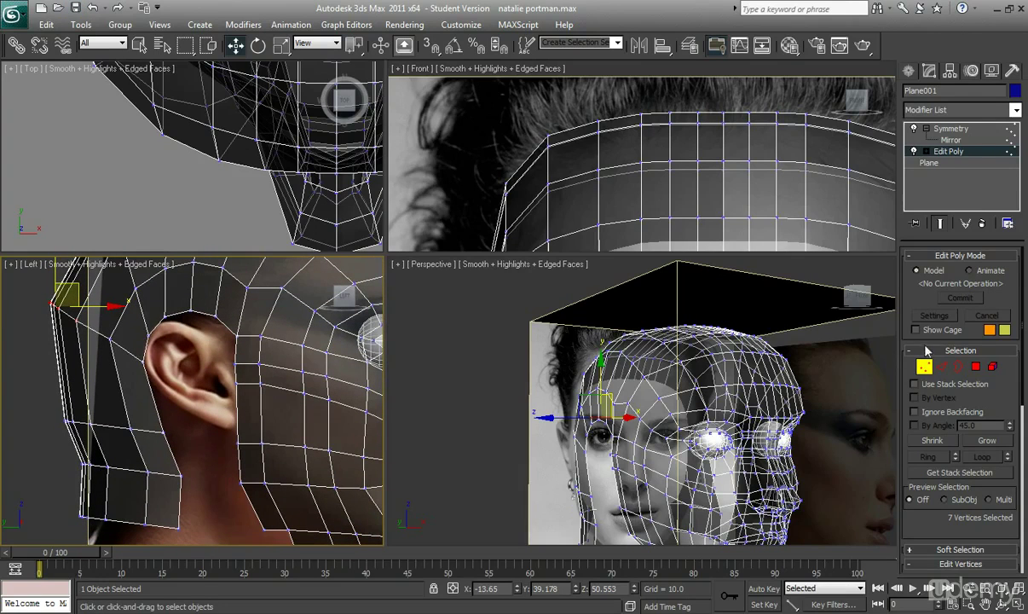
# Step: Extrude the two front border edges below the ear forward toward the jaw and scale them into a vertical line
pyautogui.click(942, 365)
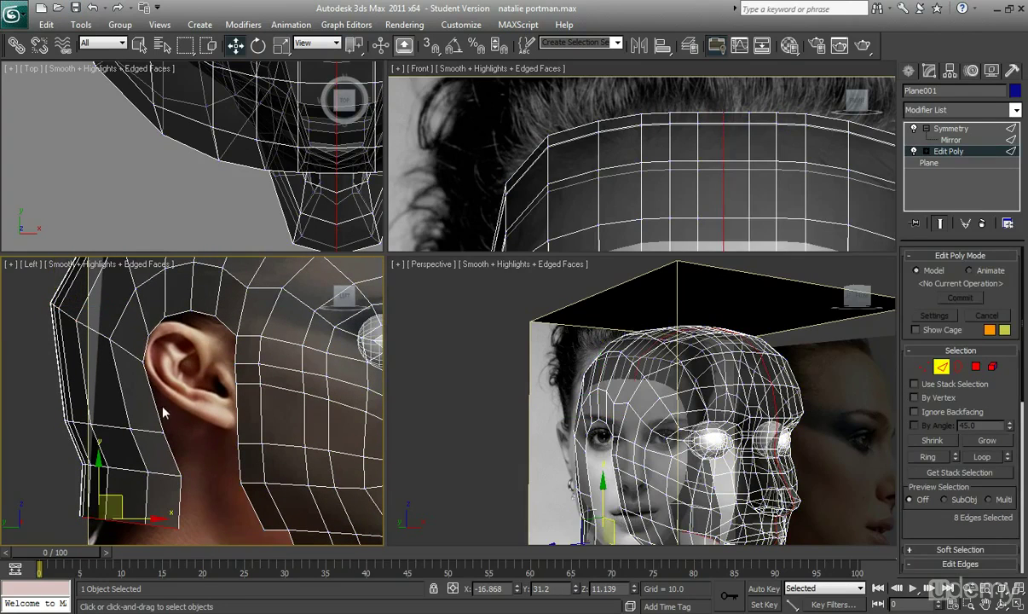
pyautogui.click(193, 450)
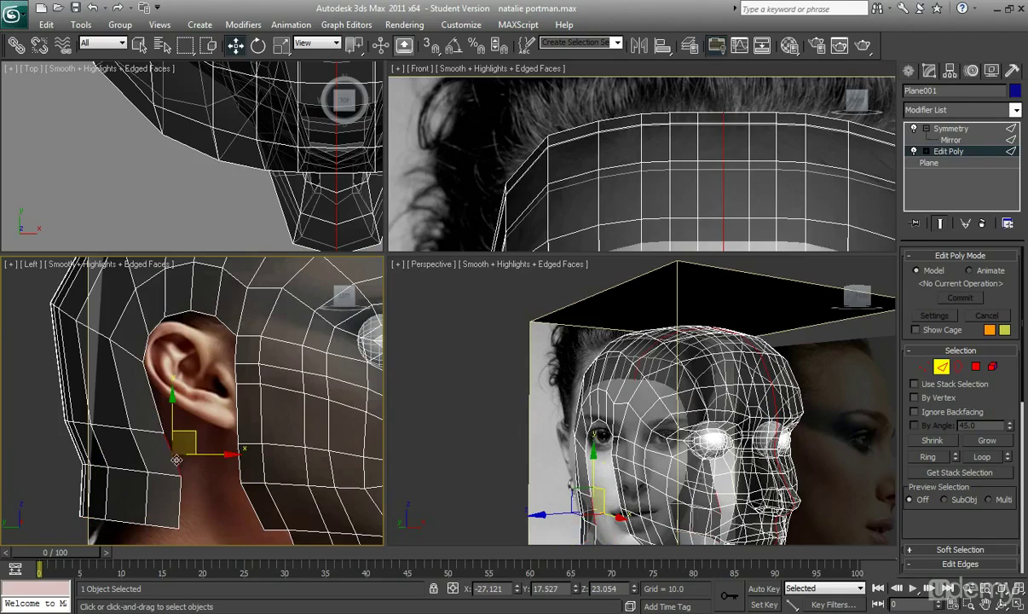
pyautogui.keyDown('ctrl'); pyautogui.click(180, 499); pyautogui.keyUp('ctrl')
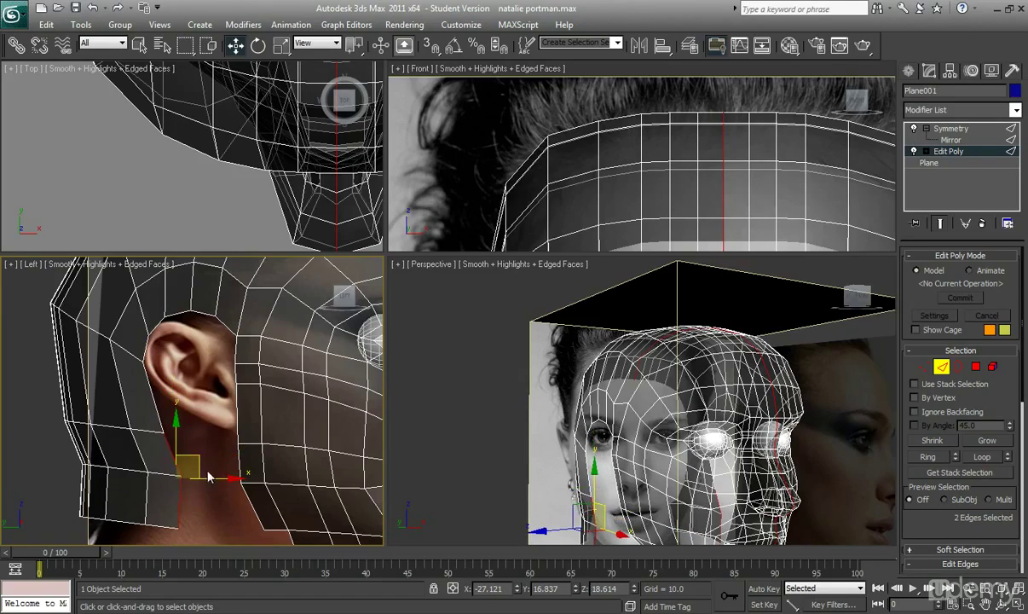
pyautogui.keyDown('shift'); pyautogui.moveTo(224, 479); pyautogui.dragTo(278, 480); pyautogui.keyUp('shift')
pyautogui.click(281, 45)
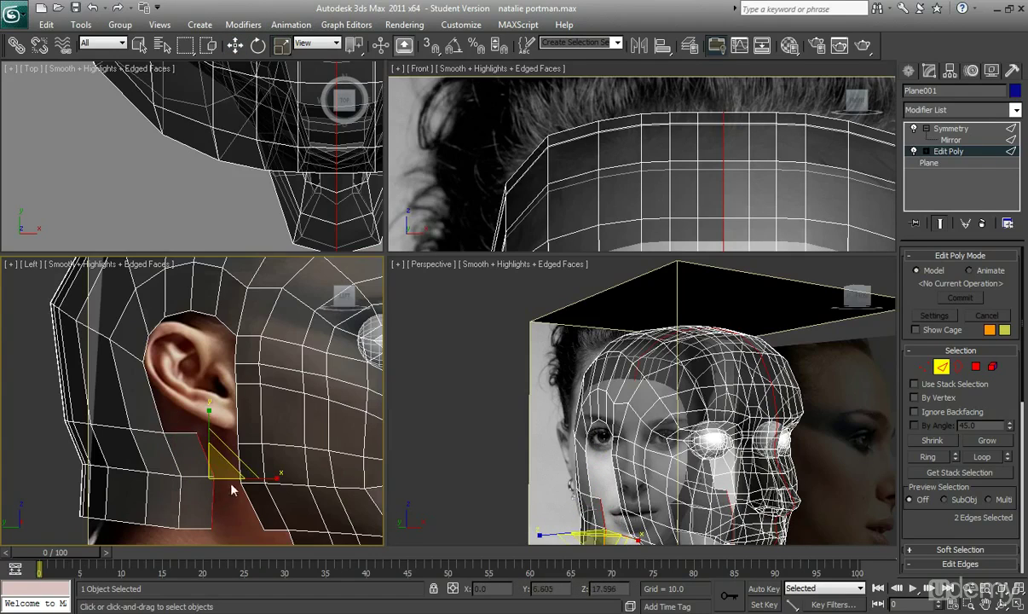
pyautogui.moveTo(235, 478); pyautogui.dragTo(226, 458, button='middle')
pyautogui.moveTo(267, 458); pyautogui.dragTo(128, 470)
# Step: Extrude the straightened pair of edges forward again toward the jaw, to about Y 6.1
pyautogui.click(235, 45)
pyautogui.moveTo(247, 476); pyautogui.dragTo(235, 466, button='middle')
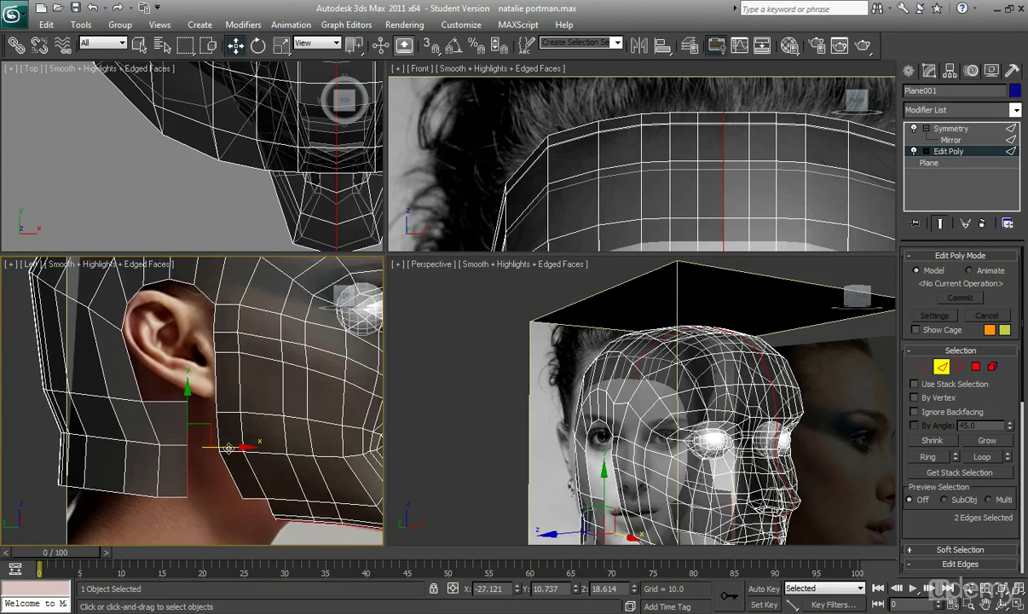
pyautogui.moveTo(228, 448); pyautogui.dragTo(277, 449)
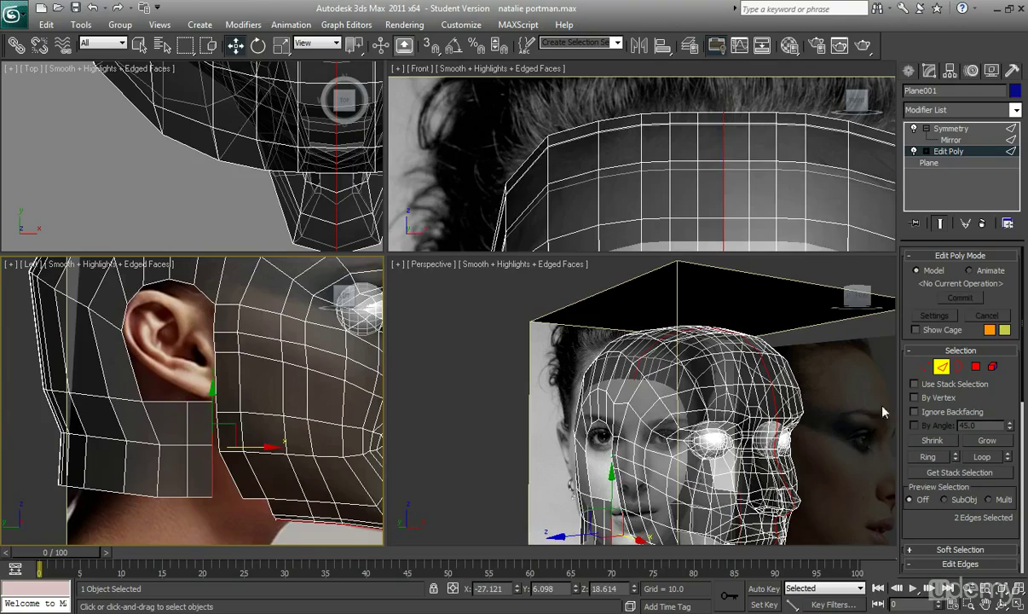
# Step: Target-weld the three front vertices of the new strip below the ear onto the matching rear jaw vertices
pyautogui.click(925, 366)
pyautogui.scroll(-3, 989, 461)
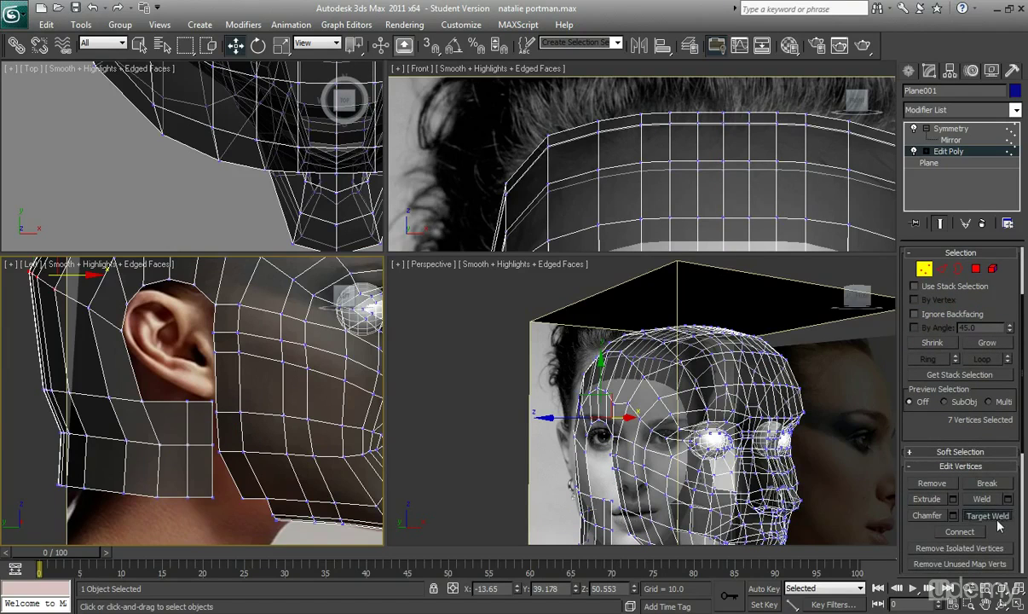
pyautogui.click(988, 516)
pyautogui.scroll(3, 237, 409)
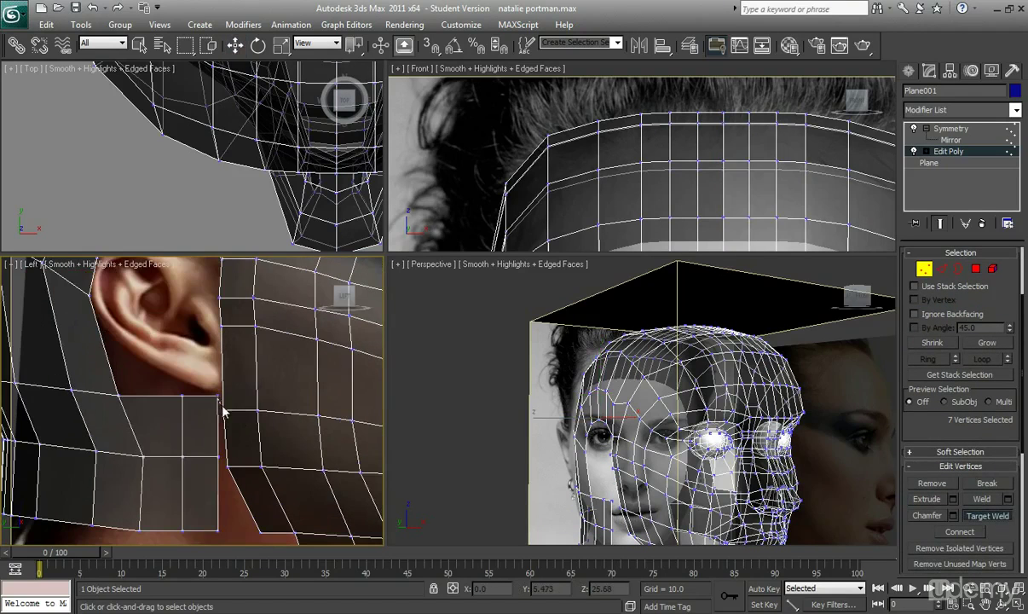
pyautogui.click(223, 413)
pyautogui.moveTo(226, 466); pyautogui.dragTo(219, 452, button='middle')
pyautogui.click(196, 474)
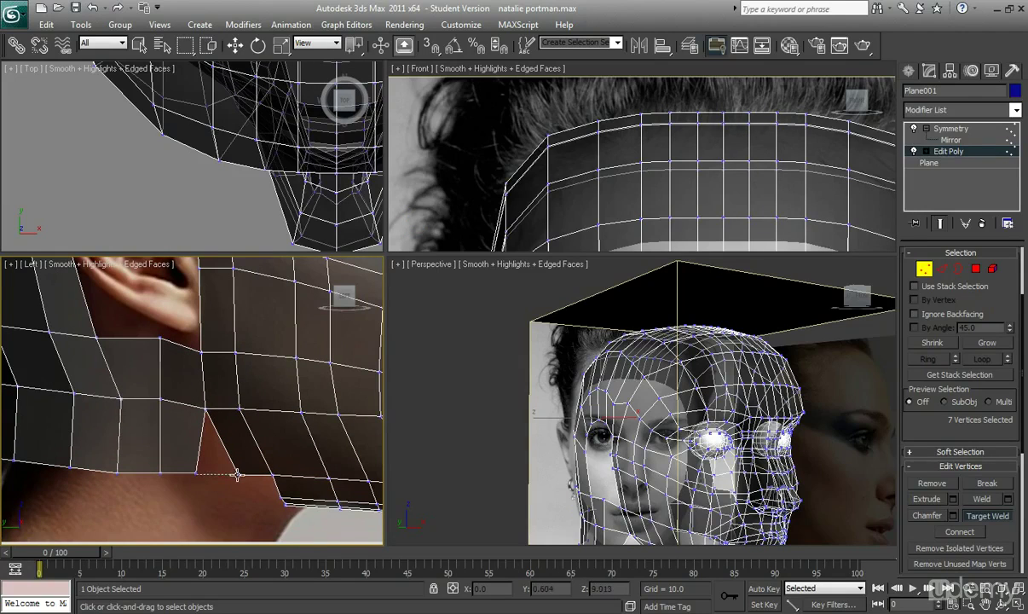
pyautogui.click(237, 475)
pyautogui.press('w')
# Step: Move the lower vertices of the vertical column below the ear inward toward the neck, to about X -23
pyautogui.keyDown('alt'); pyautogui.moveTo(614, 477); pyautogui.dragTo(574, 443, button='middle'); pyautogui.keyUp('alt')
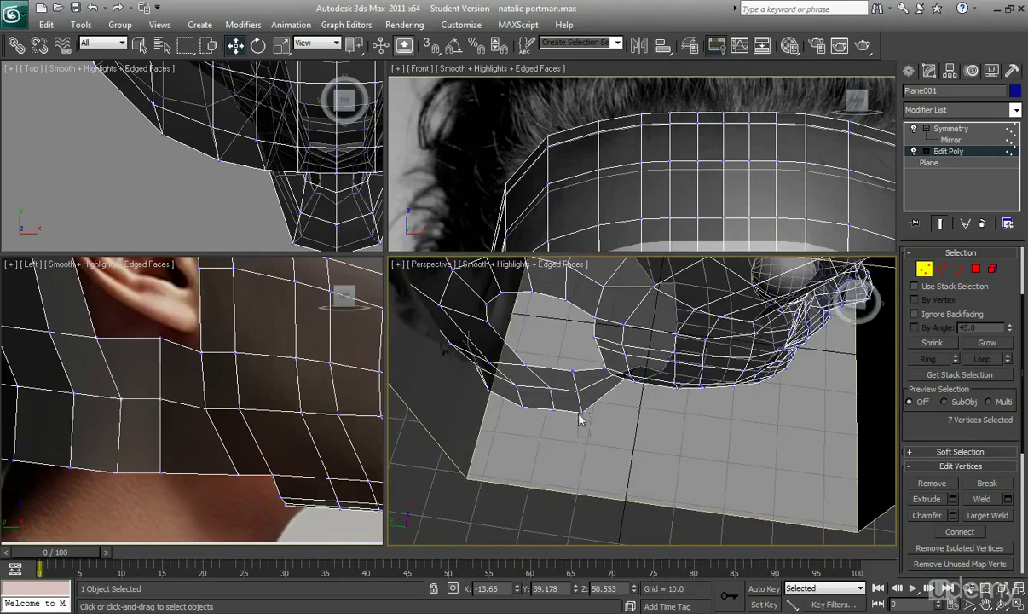
pyautogui.moveTo(563, 371); pyautogui.dragTo(591, 437)
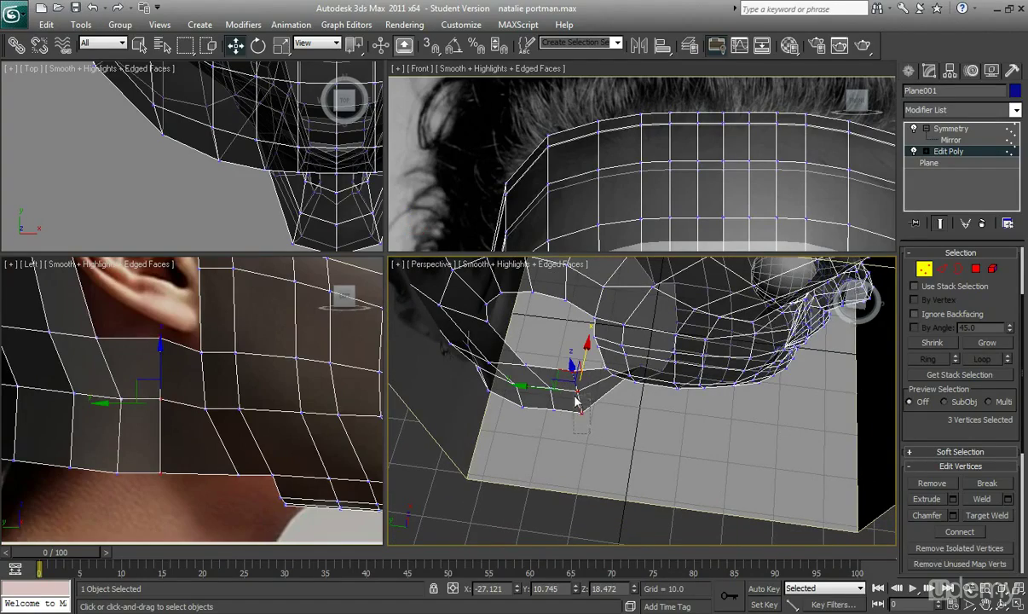
pyautogui.keyDown('alt'); pyautogui.moveTo(573, 392); pyautogui.dragTo(542, 339, button='middle'); pyautogui.keyUp('alt')
pyautogui.moveTo(667, 436); pyautogui.dragTo(683, 436)
pyautogui.keyDown('alt'); pyautogui.moveTo(661, 358); pyautogui.dragTo(711, 408, button='middle'); pyautogui.keyUp('alt')
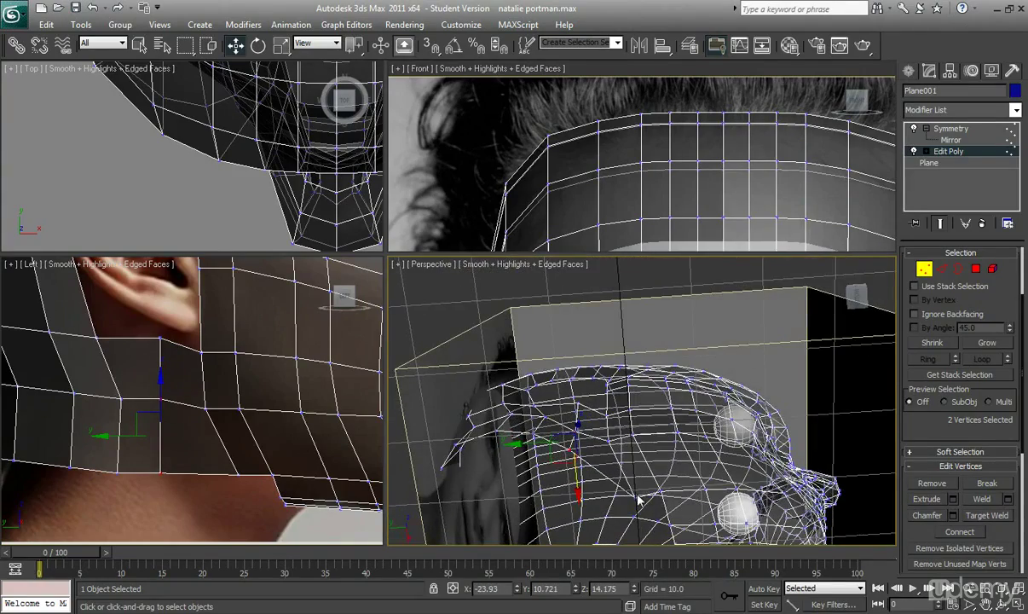
pyautogui.moveTo(570, 450); pyautogui.dragTo(571, 481)
pyautogui.keyDown('alt'); pyautogui.moveTo(575, 492); pyautogui.dragTo(575, 522, button='middle'); pyautogui.keyUp('alt')
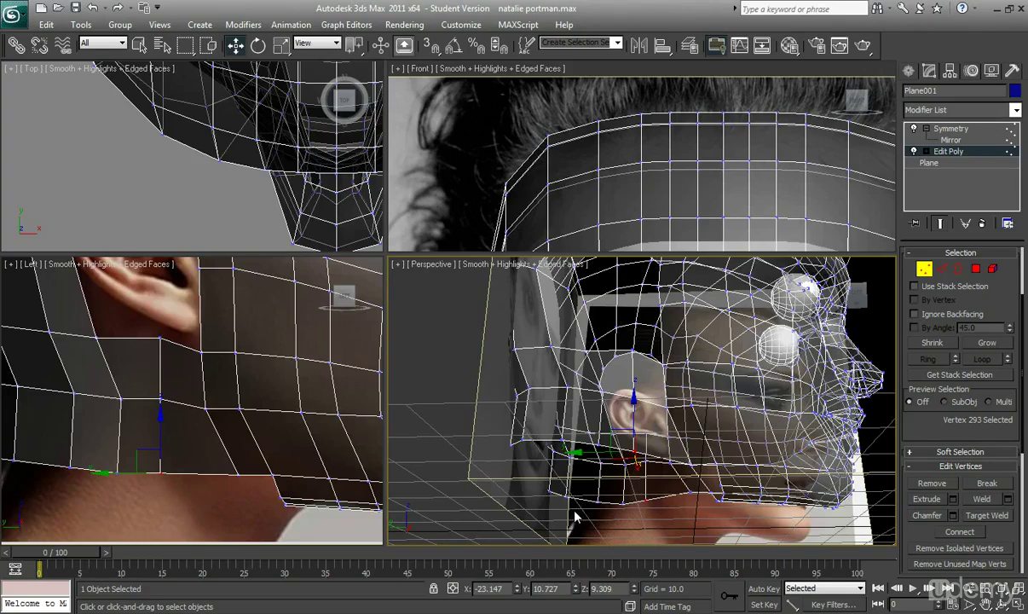
# Step: Lower the vertex beneath the earlobe slightly and move the lower rear vertex of the ear opening up and forward toward the ear
pyautogui.moveTo(334, 489); pyautogui.dragTo(329, 419, button='middle')
pyautogui.scroll(-2, 328, 418)
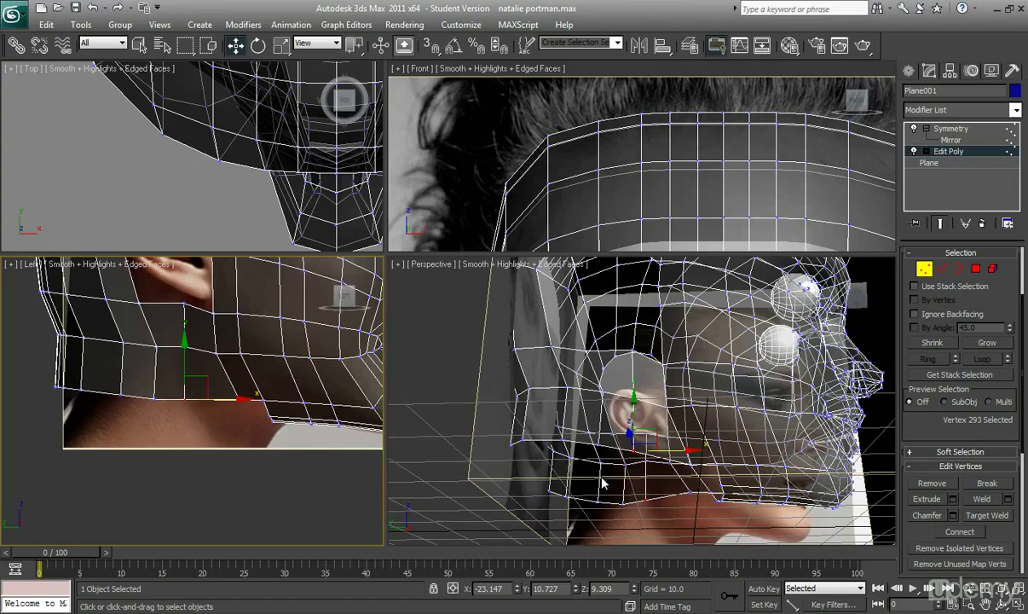
pyautogui.keyDown('alt'); pyautogui.moveTo(610, 481); pyautogui.dragTo(670, 422, button='middle'); pyautogui.keyUp('alt')
pyautogui.moveTo(157, 400); pyautogui.dragTo(188, 418, button='middle')
pyautogui.moveTo(191, 343); pyautogui.dragTo(186, 421, button='middle')
pyautogui.click(201, 401)
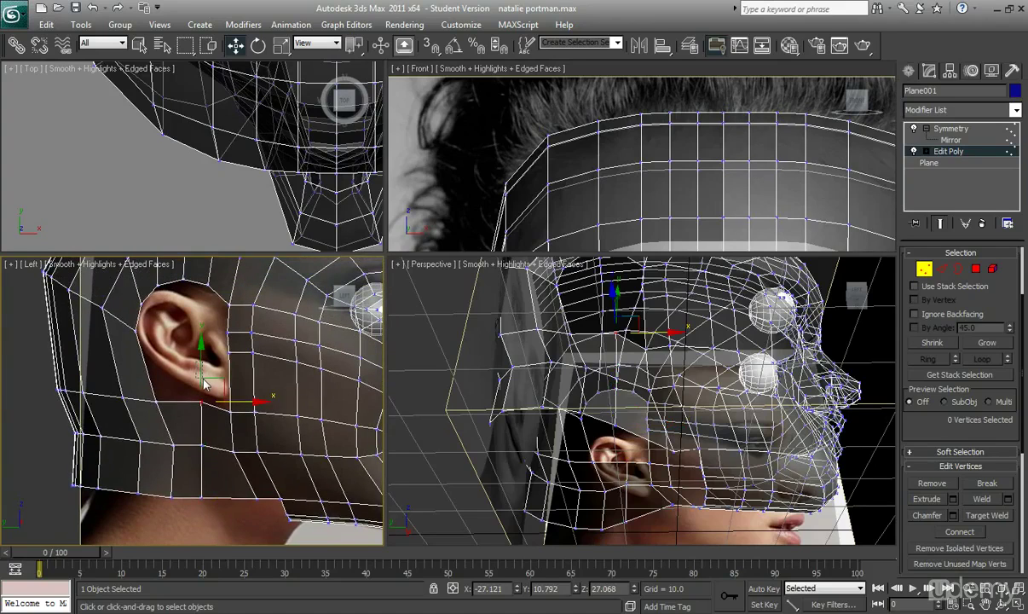
pyautogui.click(202, 376)
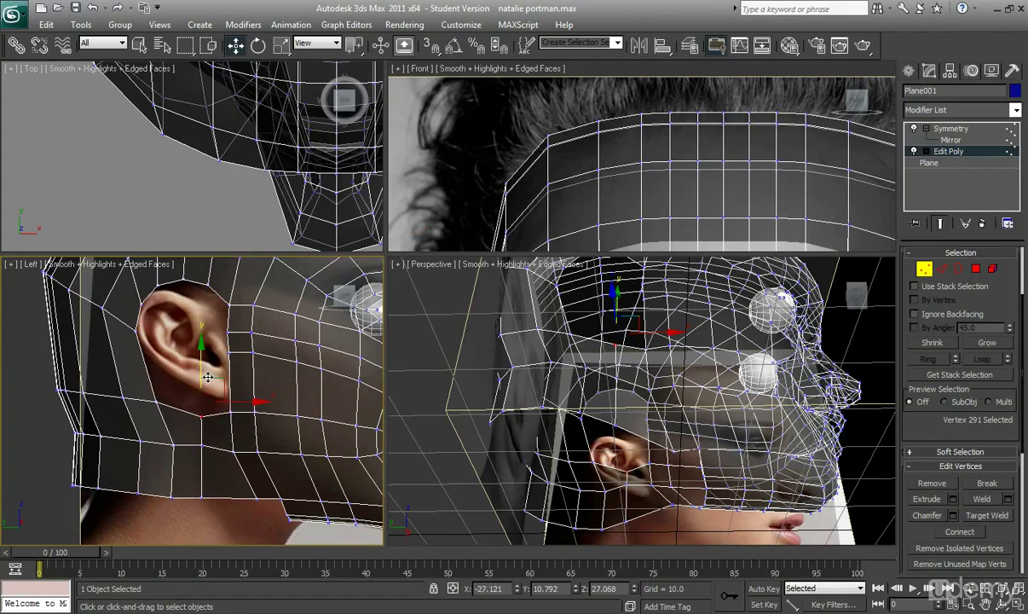
pyautogui.click(171, 394)
pyautogui.moveTo(172, 390); pyautogui.dragTo(190, 369)
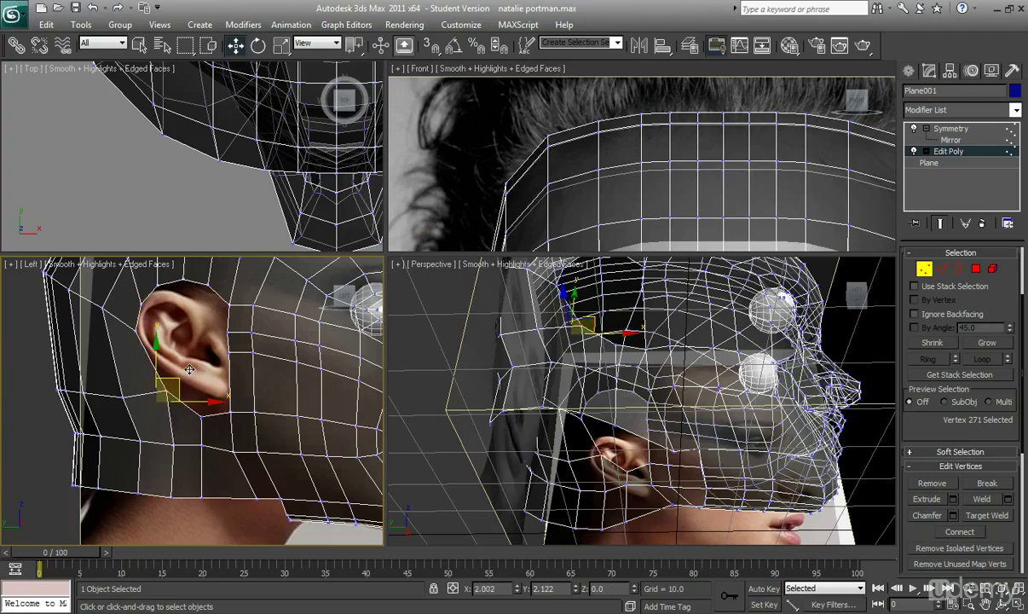
pyautogui.scroll(-5, 192, 367)
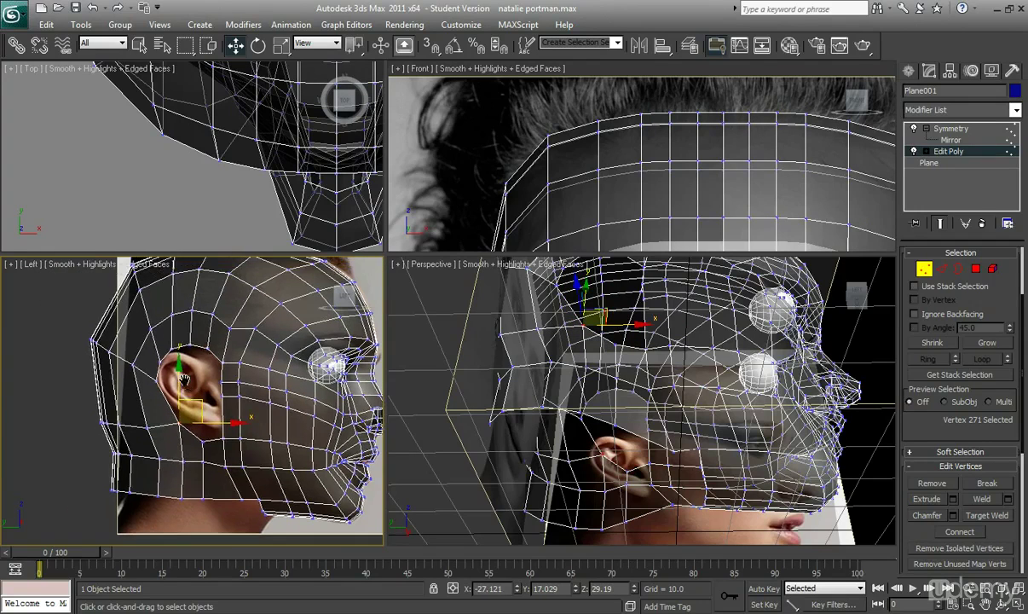
# Step: Move the vertices along the top and upper front of the ear opening in to follow the ear outline in the side view
pyautogui.scroll(2, 203, 360)
pyautogui.click(189, 322)
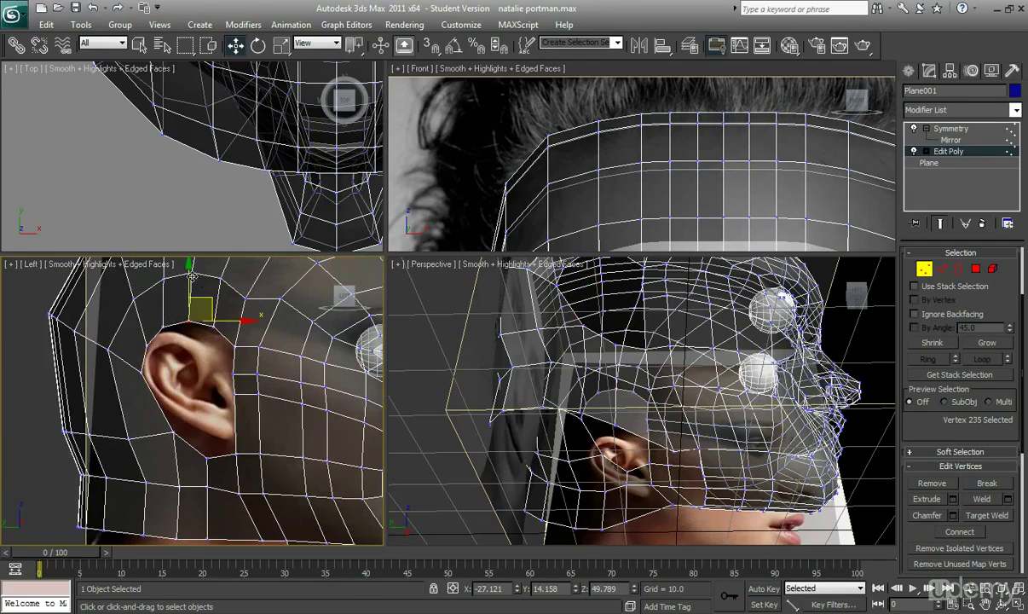
pyautogui.moveTo(192, 280); pyautogui.dragTo(246, 328)
pyautogui.click(213, 321)
pyautogui.click(233, 345)
# Step: Move the three lower vertices of the ear opening up to fit the edge around the earlobe
pyautogui.click(174, 433)
pyautogui.moveTo(198, 416); pyautogui.dragTo(200, 410)
pyautogui.click(208, 456)
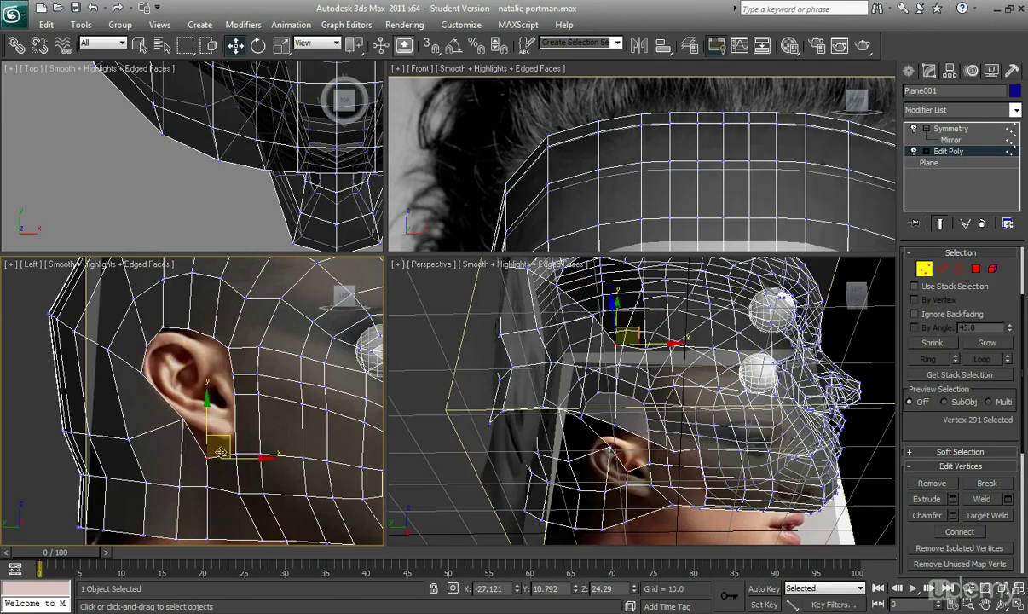
pyautogui.moveTo(225, 452); pyautogui.dragTo(229, 430)
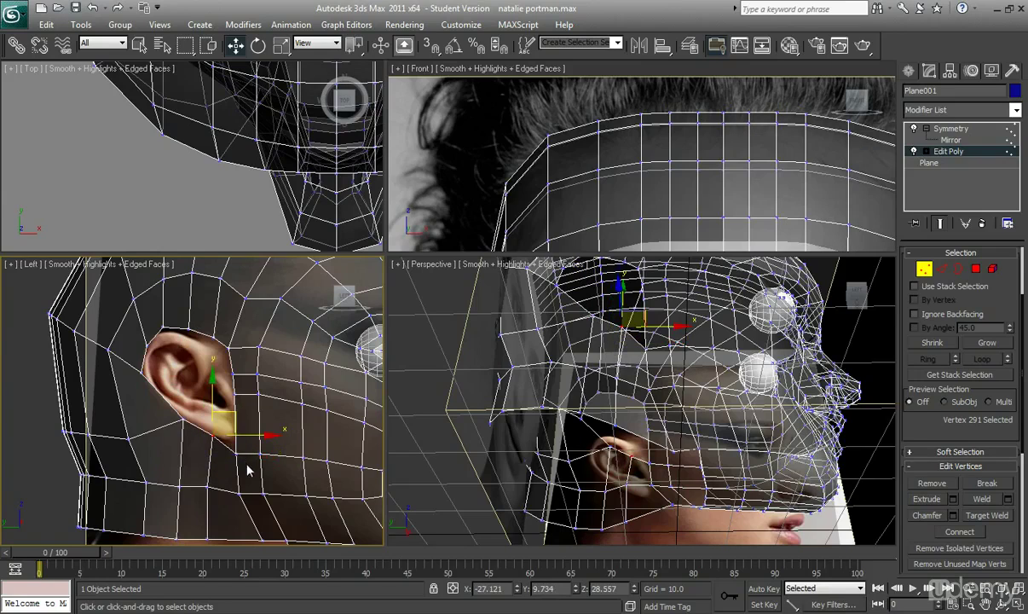
pyautogui.click(235, 452)
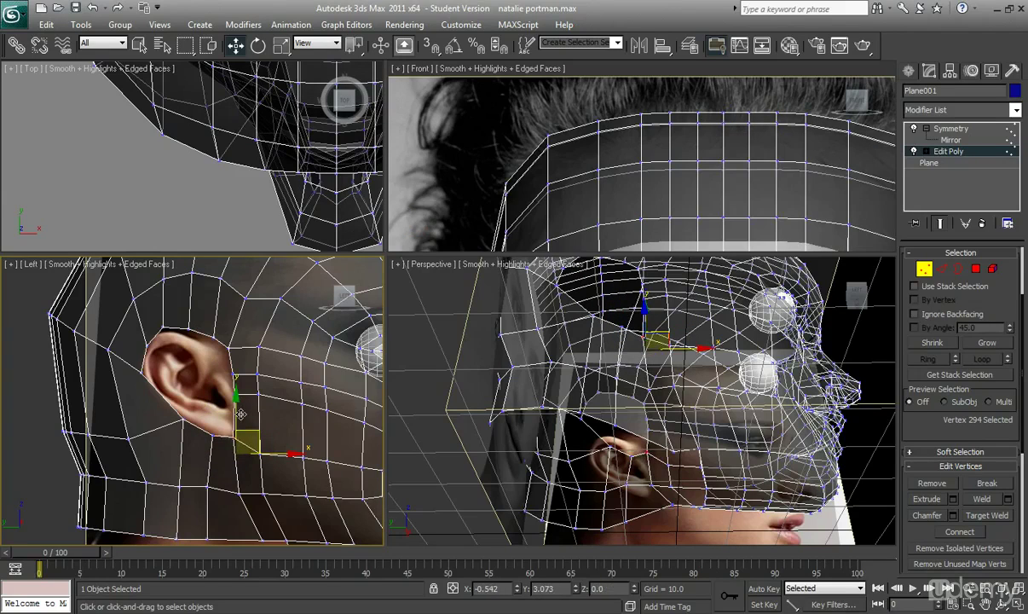
# Step: Raise the vertex at the ear's rear edge slightly and adjust the vertex in the outer ring behind the earlobe
pyautogui.click(155, 359)
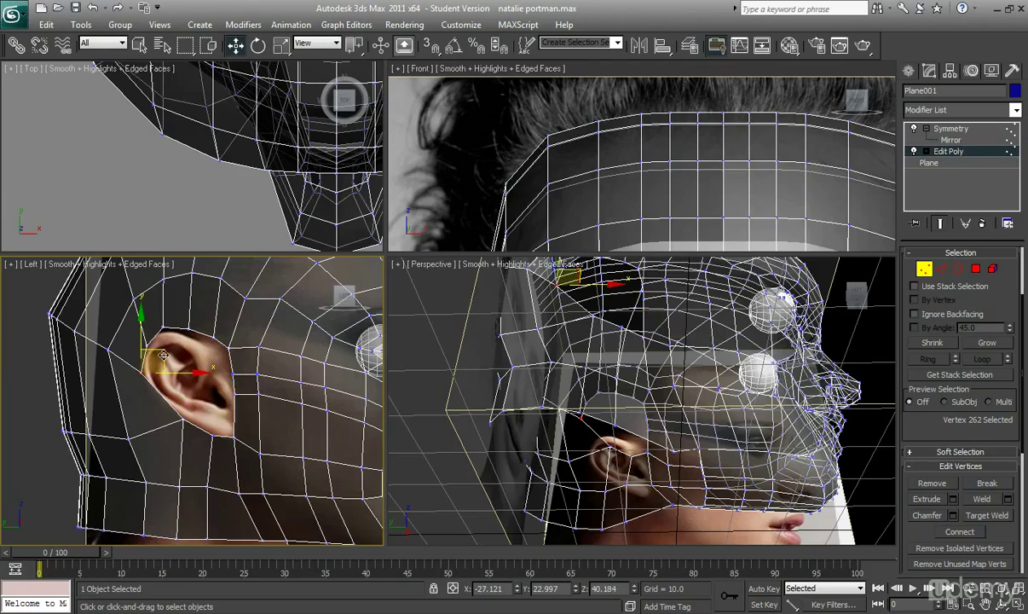
pyautogui.scroll(-3, 167, 409)
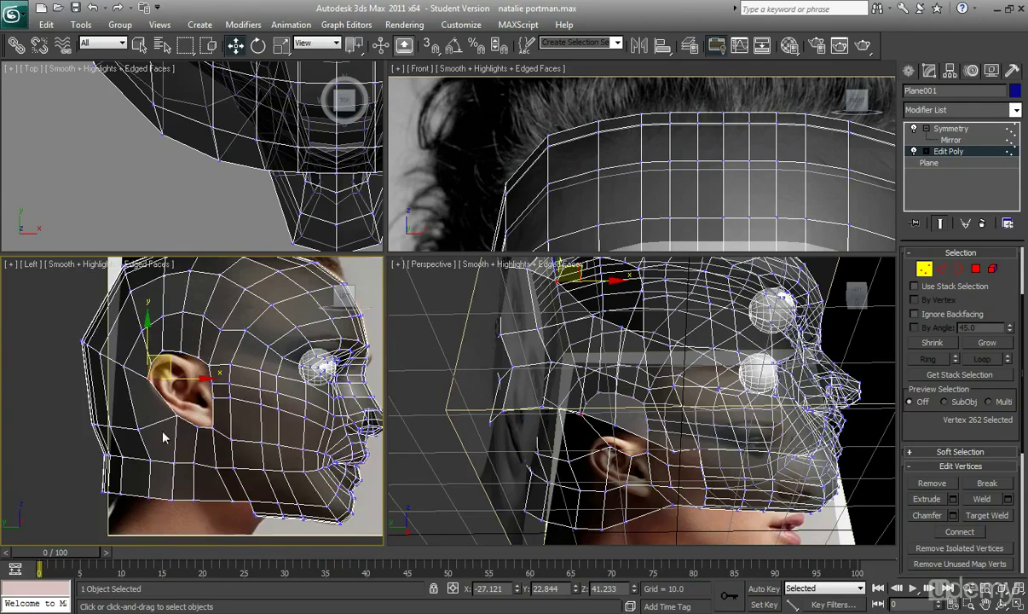
pyautogui.scroll(4, 165, 439)
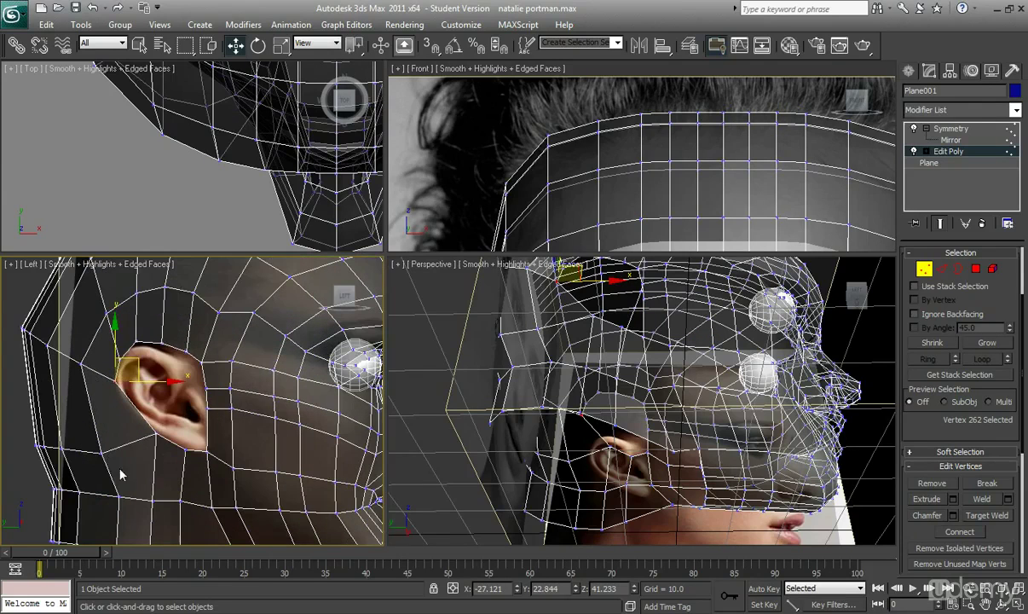
pyautogui.click(104, 448)
pyautogui.scroll(-3, 113, 423)
pyautogui.scroll(2, 164, 476)
pyautogui.scroll(-3, 154, 400)
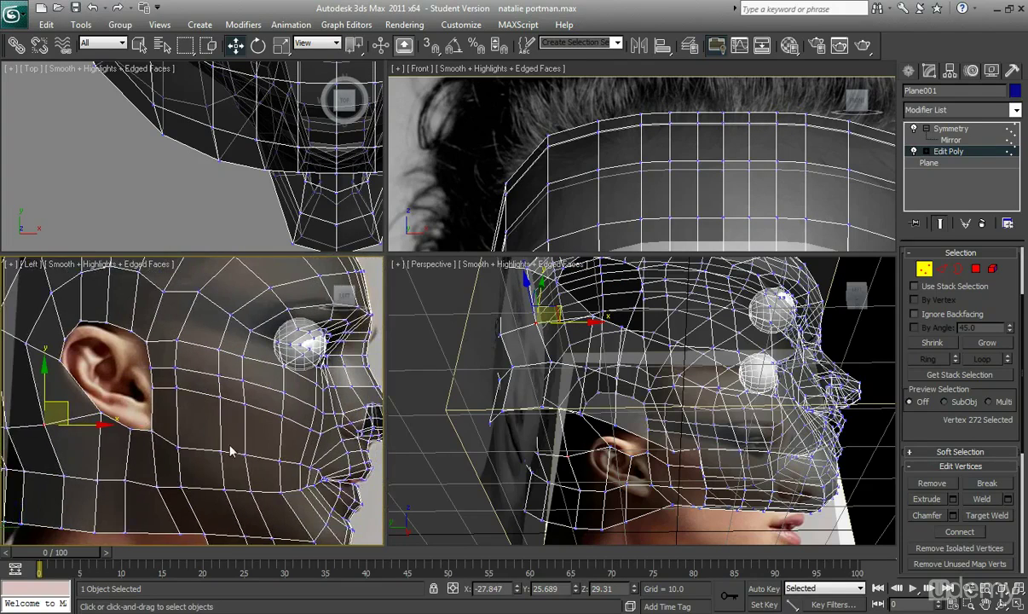
# Step: Adjust the height of the cheek vertex just in front of the earlobe in the side view
pyautogui.click(143, 408)
pyautogui.moveTo(144, 401); pyautogui.dragTo(145, 389)
pyautogui.moveTo(125, 393); pyautogui.dragTo(139, 407, button='middle')
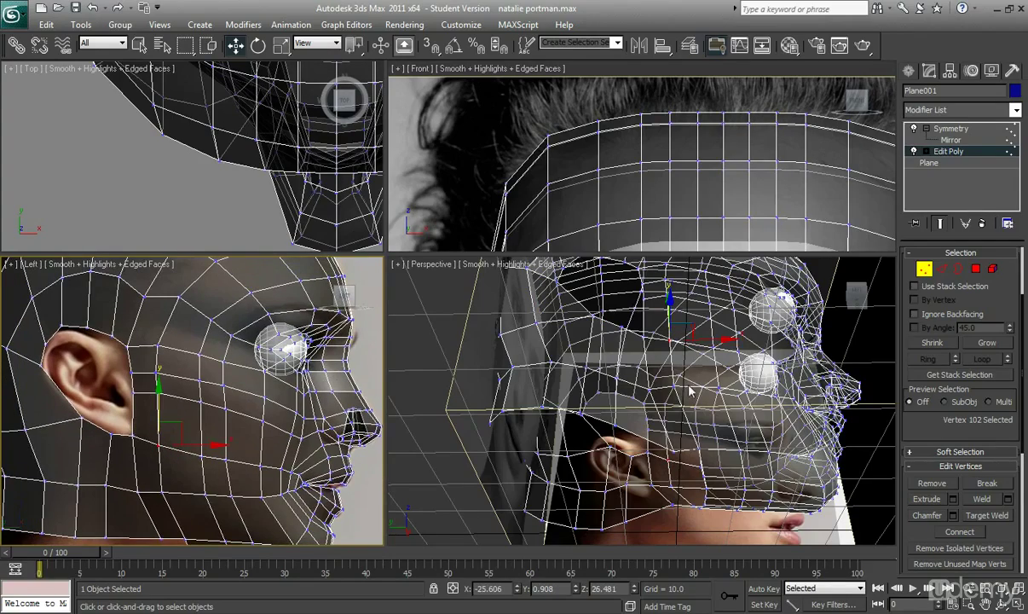
# Step: Turn off the model's see-through display and inspect the shaded head from above, the front and the side
pyautogui.keyDown('alt'); pyautogui.moveTo(688, 387); pyautogui.dragTo(718, 345, button='middle'); pyautogui.keyUp('alt')
pyautogui.hotkey('alt', 'x')
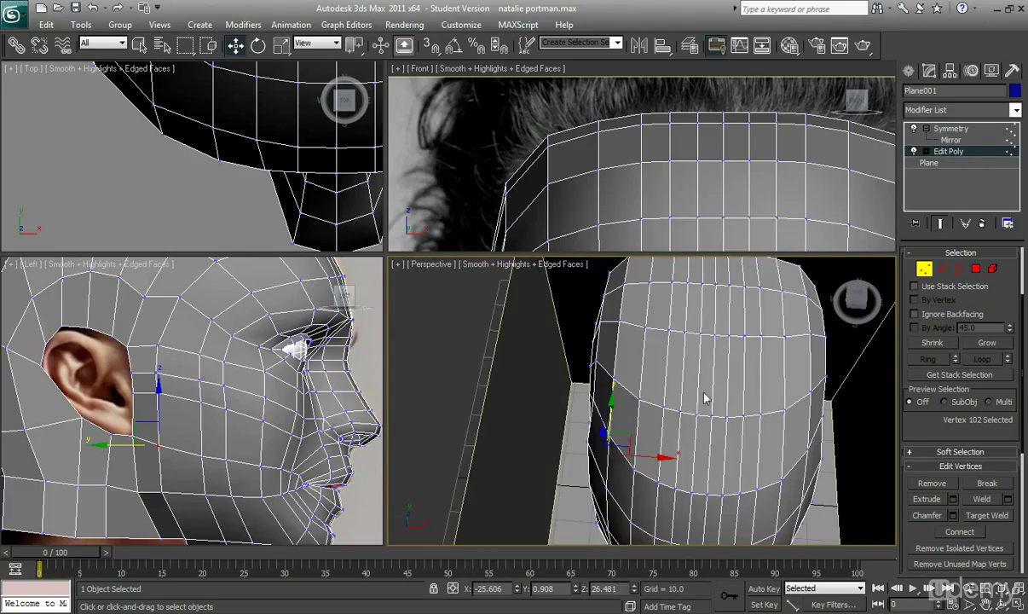
pyautogui.keyDown('alt'); pyautogui.moveTo(714, 437); pyautogui.dragTo(680, 452, button='middle'); pyautogui.keyUp('alt')
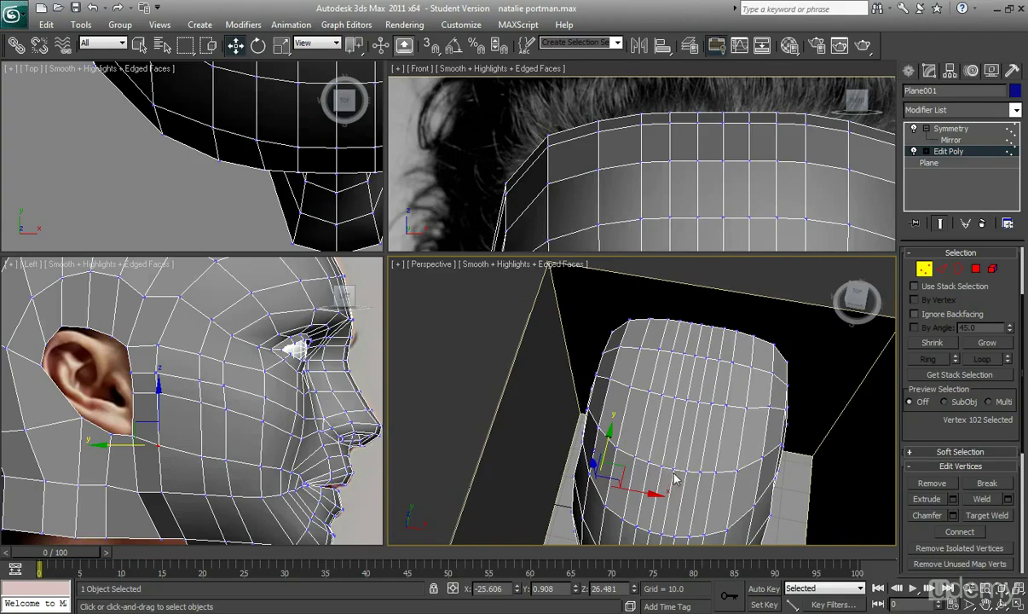
pyautogui.keyDown('alt'); pyautogui.moveTo(674, 482); pyautogui.dragTo(614, 338, button='middle'); pyautogui.keyUp('alt')
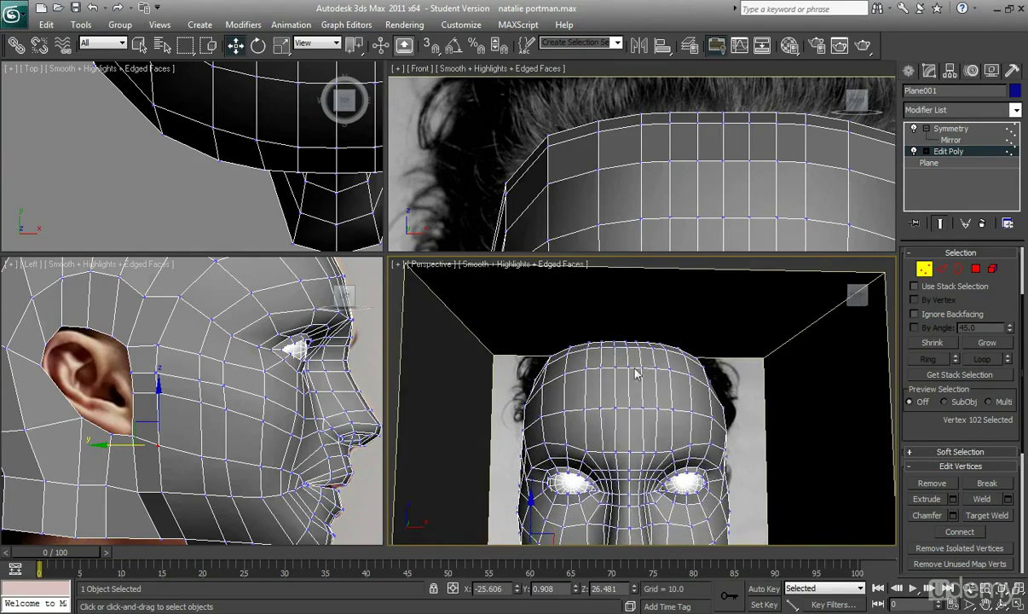
pyautogui.keyDown('alt'); pyautogui.moveTo(654, 394); pyautogui.dragTo(642, 435, button='middle'); pyautogui.keyUp('alt')
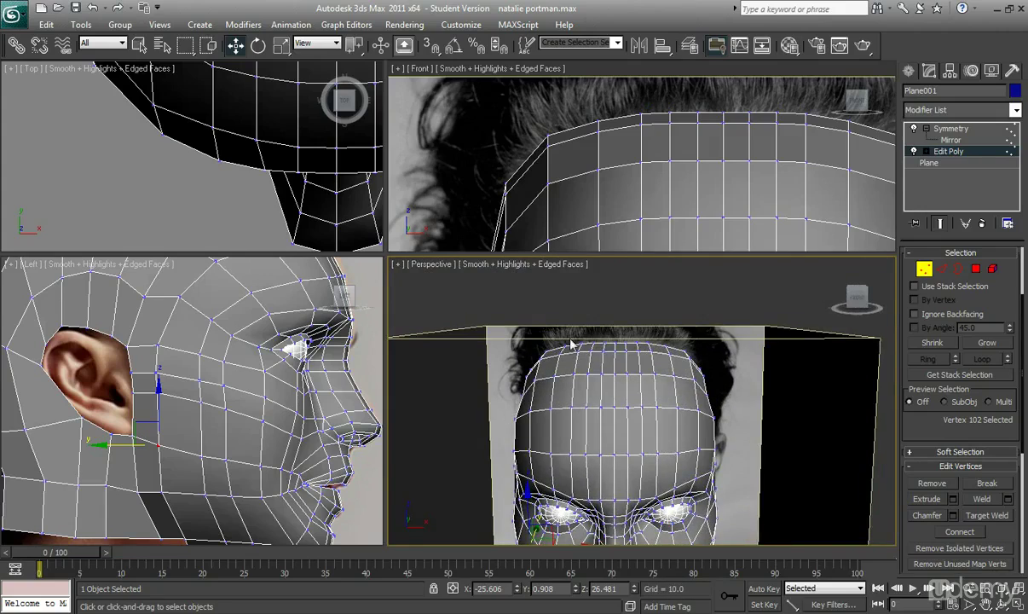
pyautogui.keyDown('alt'); pyautogui.moveTo(612, 344); pyautogui.dragTo(638, 391, button='middle'); pyautogui.keyUp('alt')
pyautogui.scroll(3, 639, 390)
pyautogui.keyDown('alt'); pyautogui.moveTo(656, 429); pyautogui.dragTo(726, 472, button='middle'); pyautogui.keyUp('alt')
pyautogui.keyDown('alt'); pyautogui.moveTo(775, 443); pyautogui.dragTo(637, 334, button='middle'); pyautogui.keyUp('alt')
# Step: Adjust the temple vertices above and in front of the ear in the side view
pyautogui.moveTo(153, 296); pyautogui.dragTo(214, 359, button='middle')
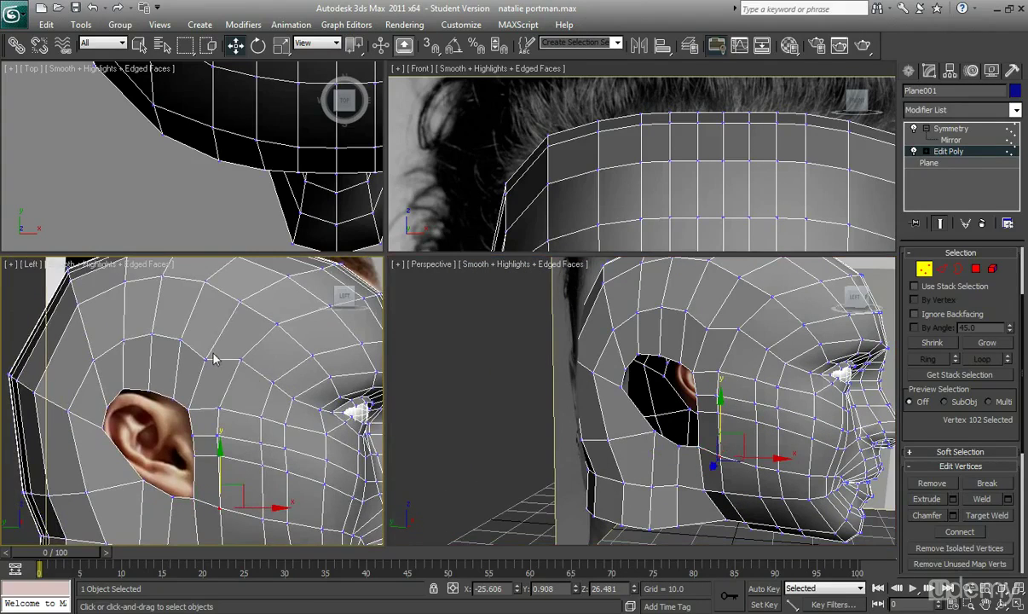
pyautogui.click(204, 357)
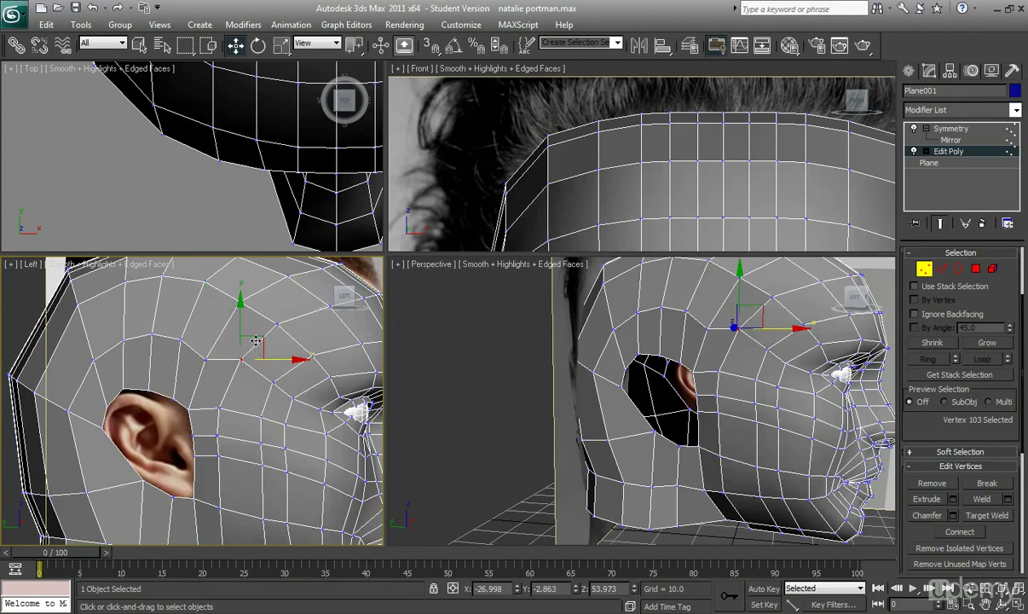